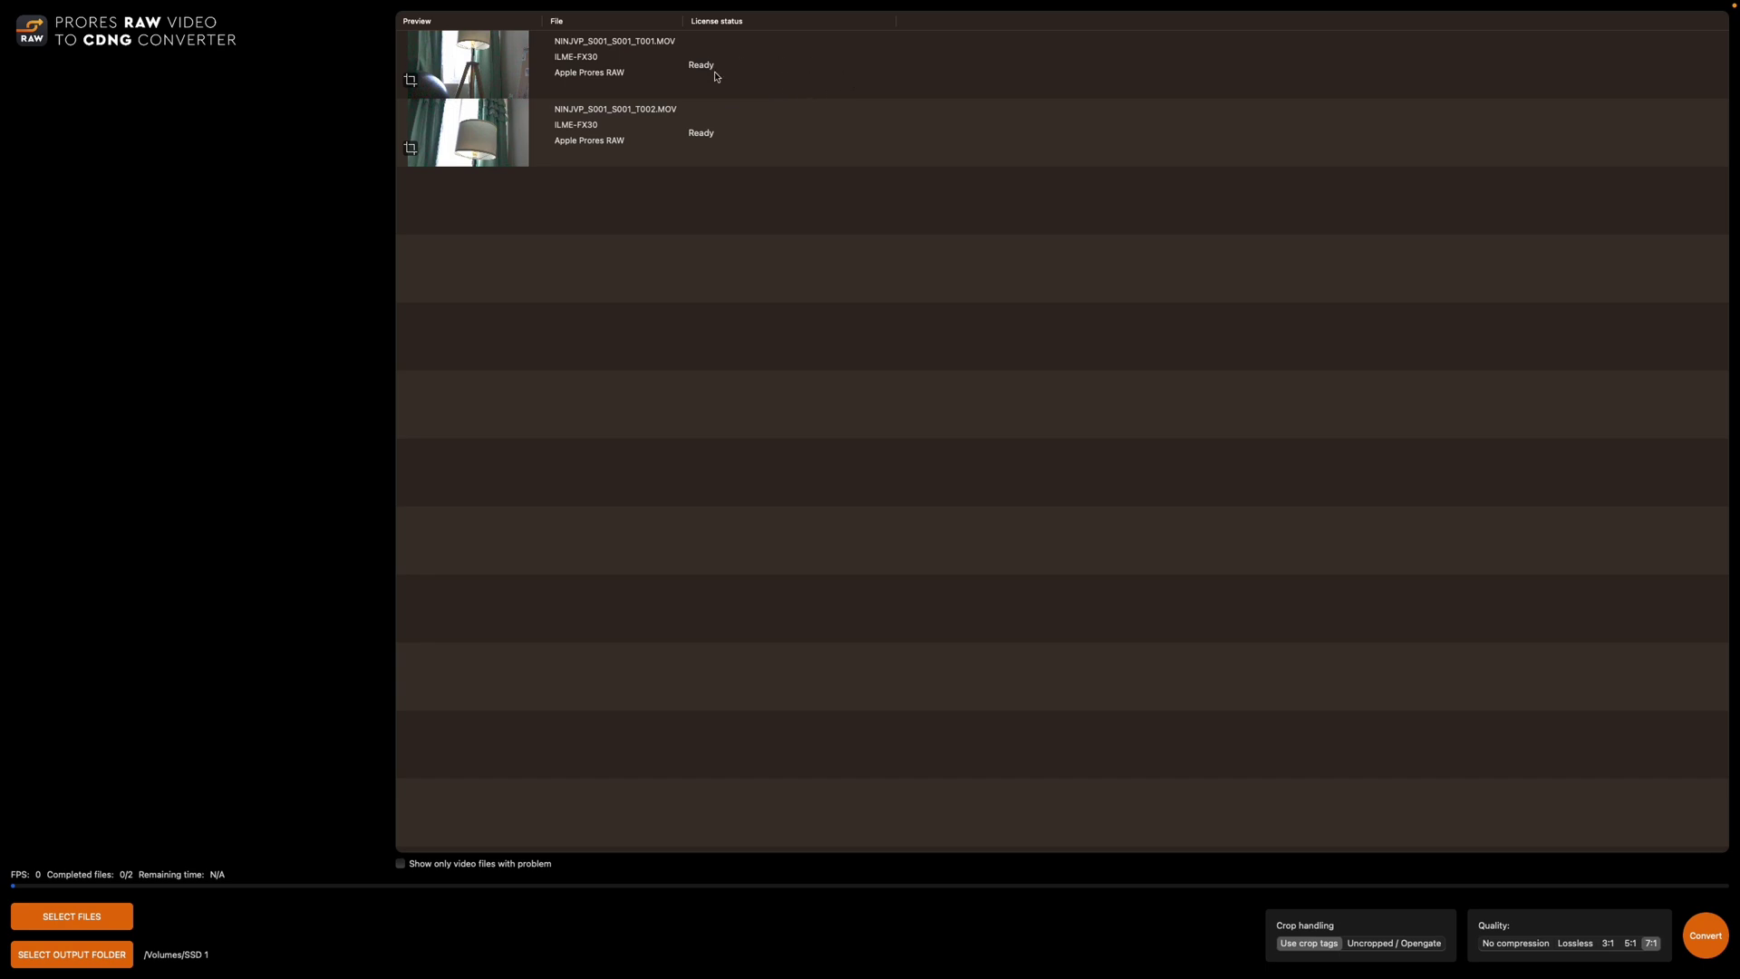
Preview T001, select clips T001 and T002, and keep conversion quality at 7:1.
left_click(785, 83)
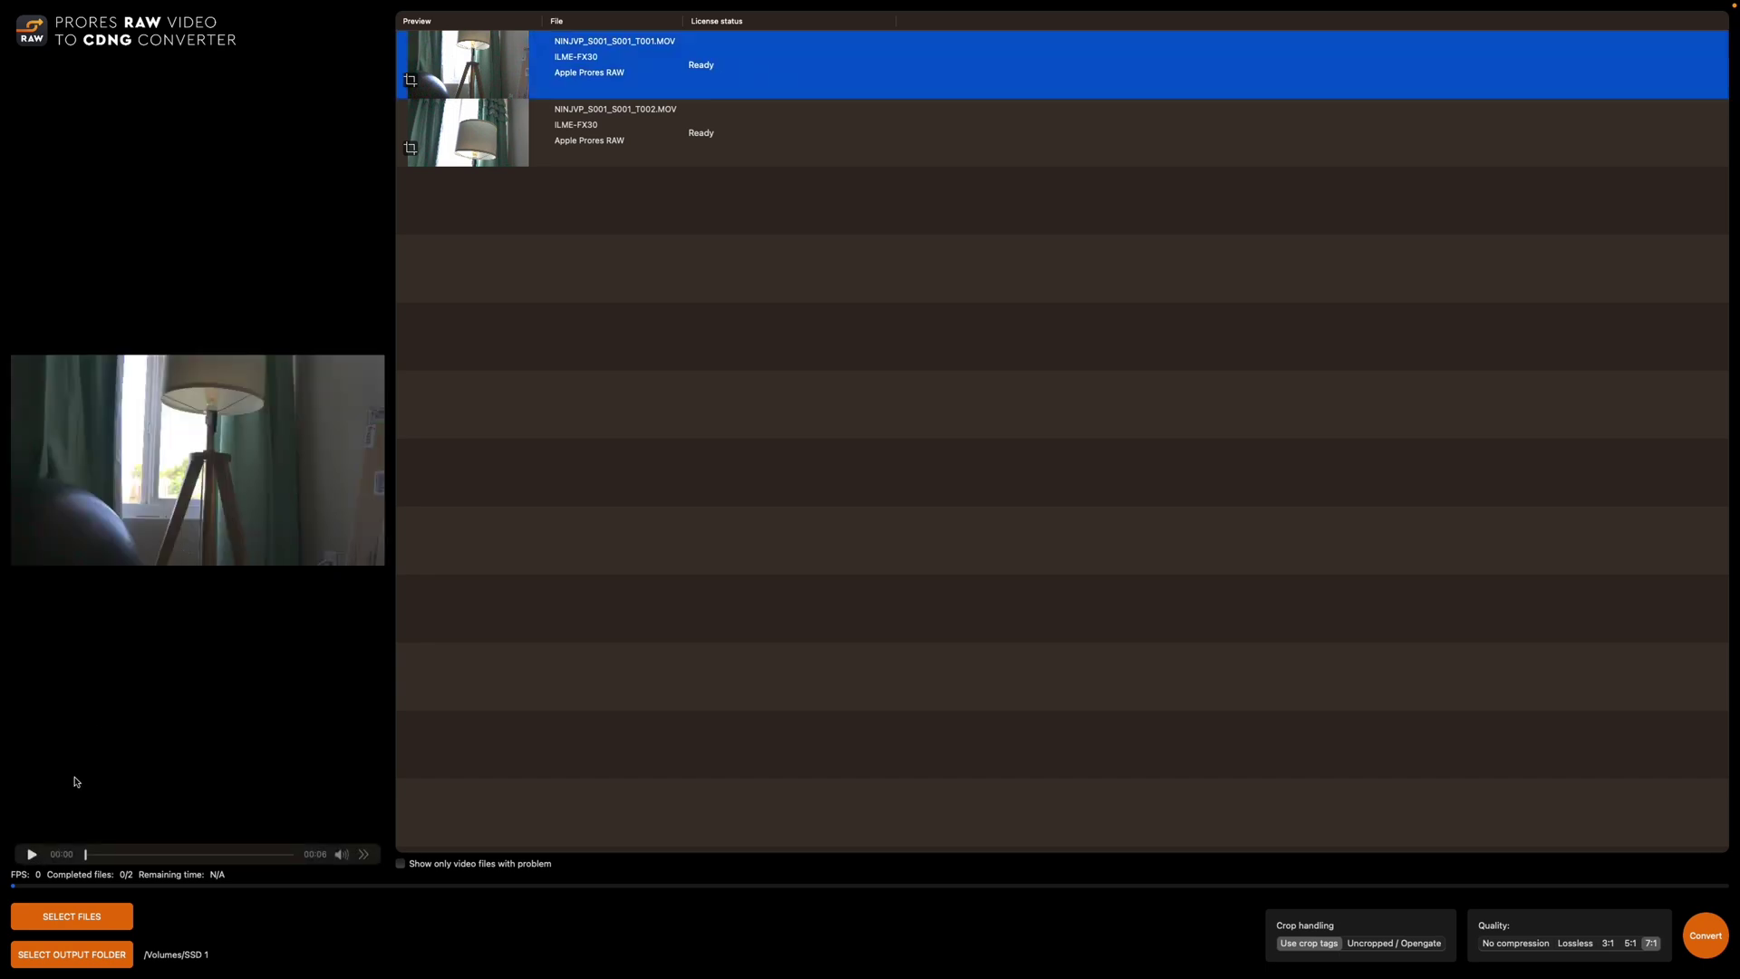
mouse_move(88, 856)
left_mouse_down()
mouse_move(167, 868)
mouse_move(55, 846)
mouse_move(103, 854)
left_mouse_up()
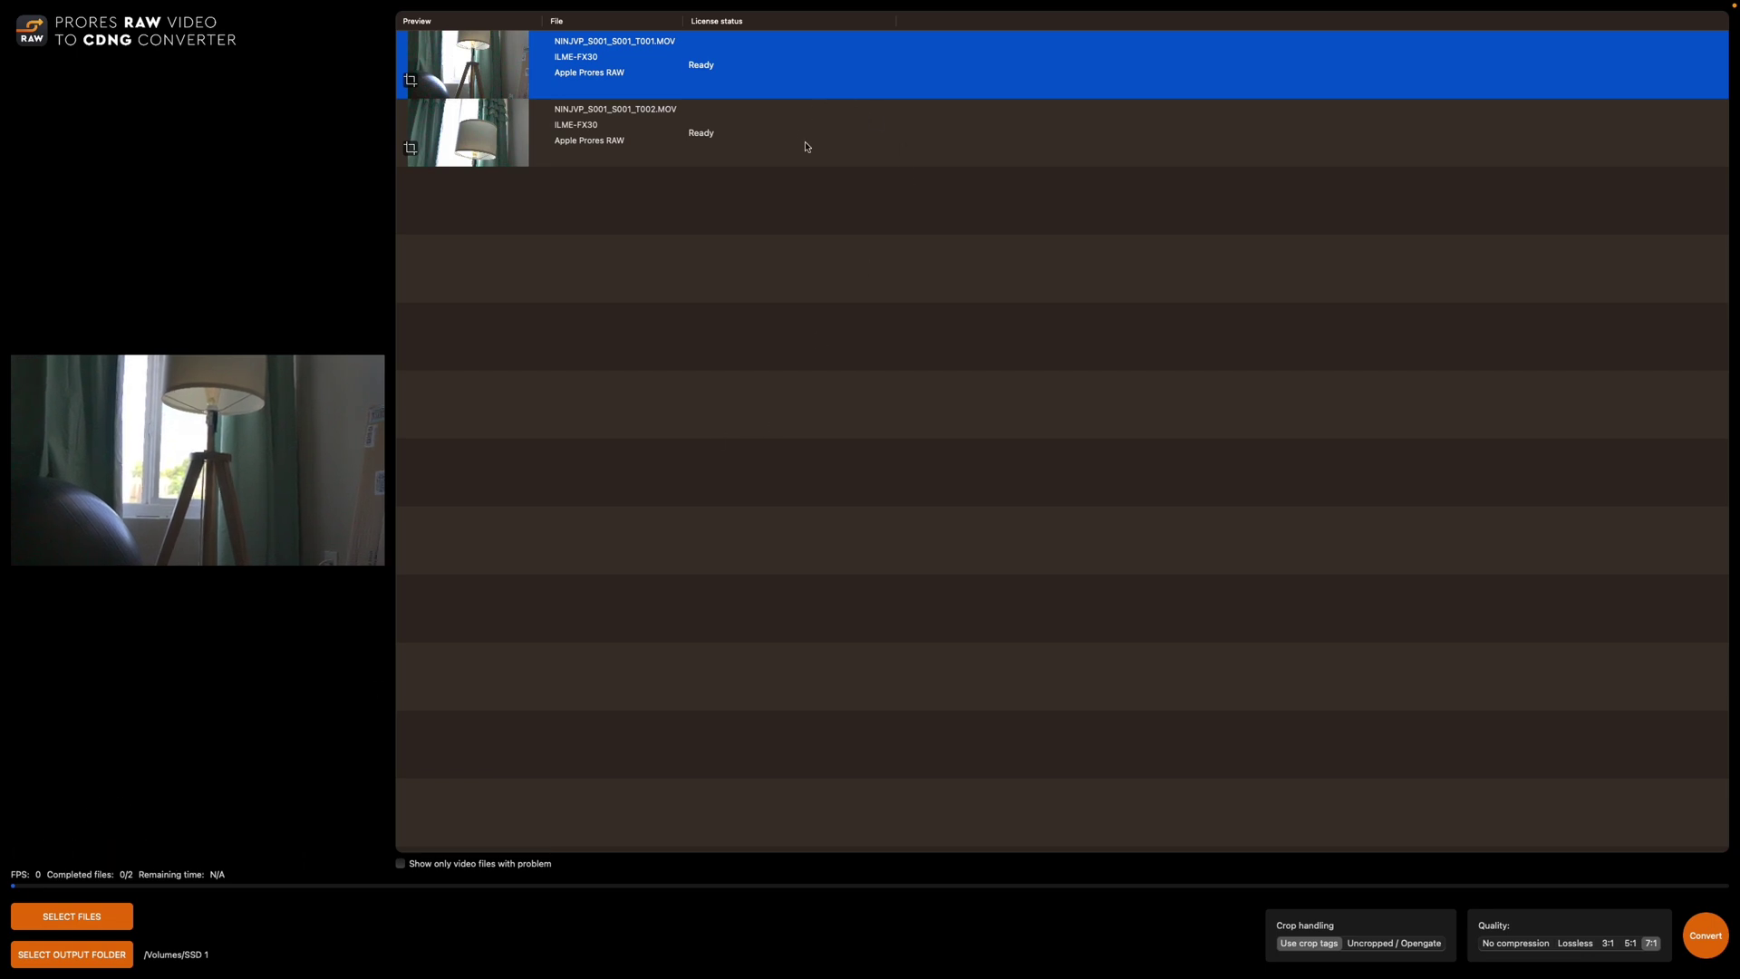
left_click(832, 150, "shift")
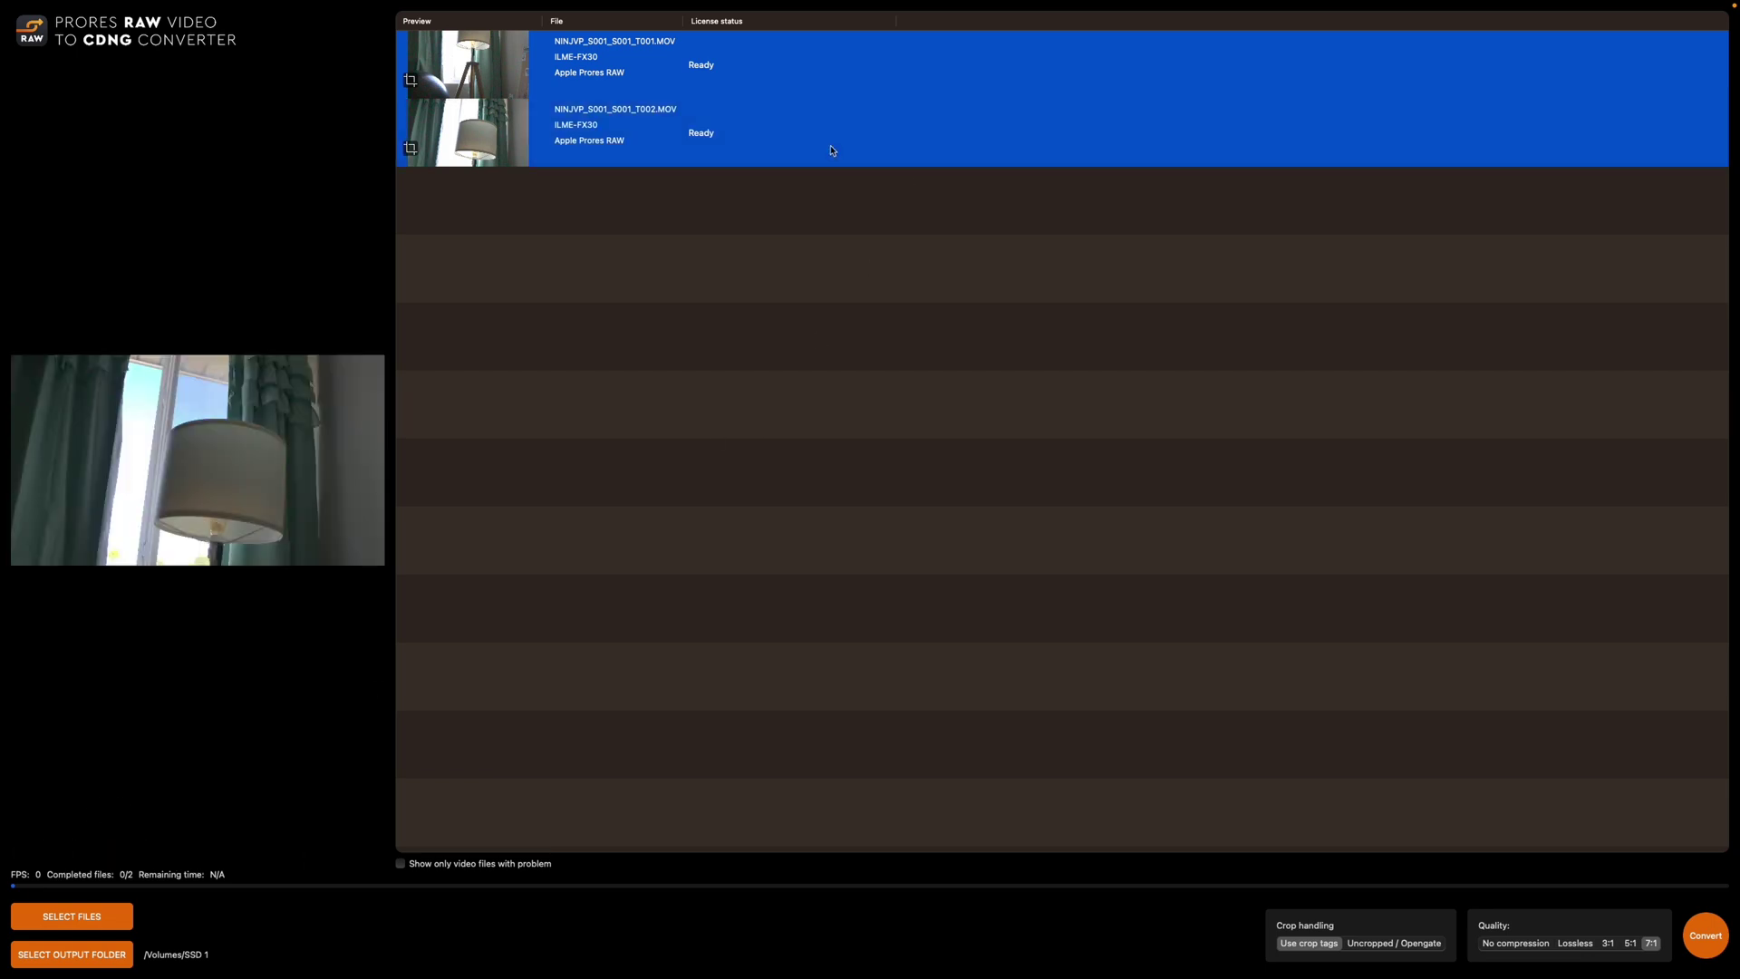
left_click(1515, 944)
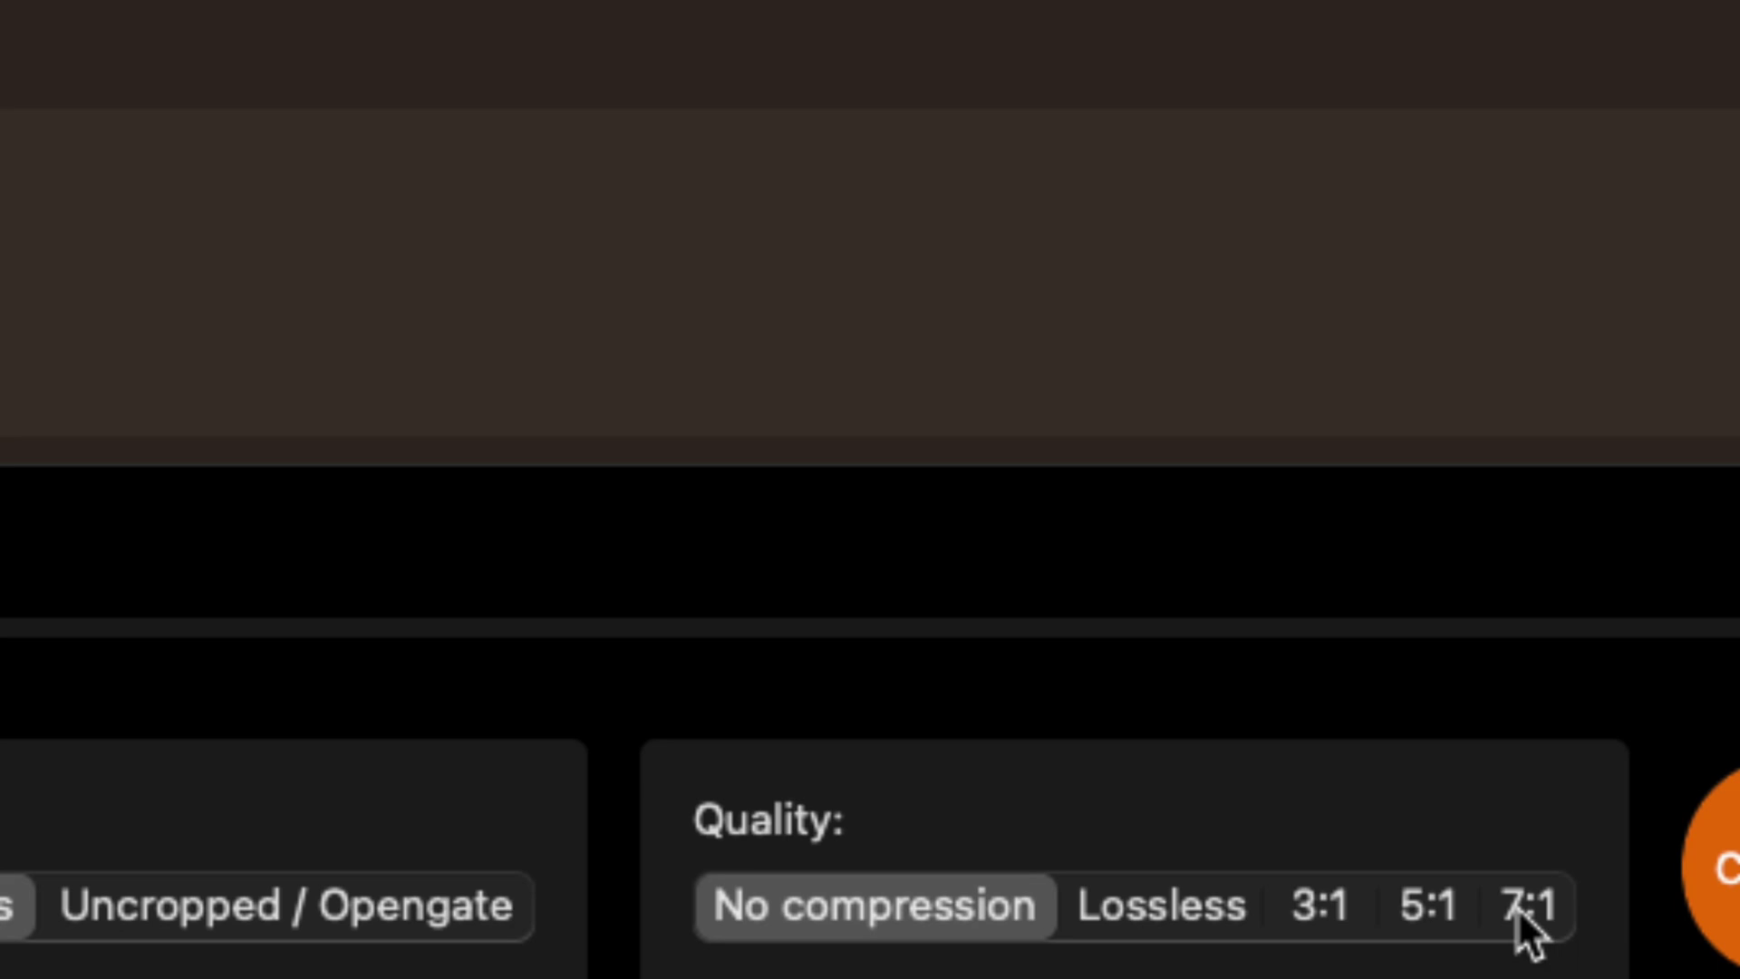
left_click(1517, 906)
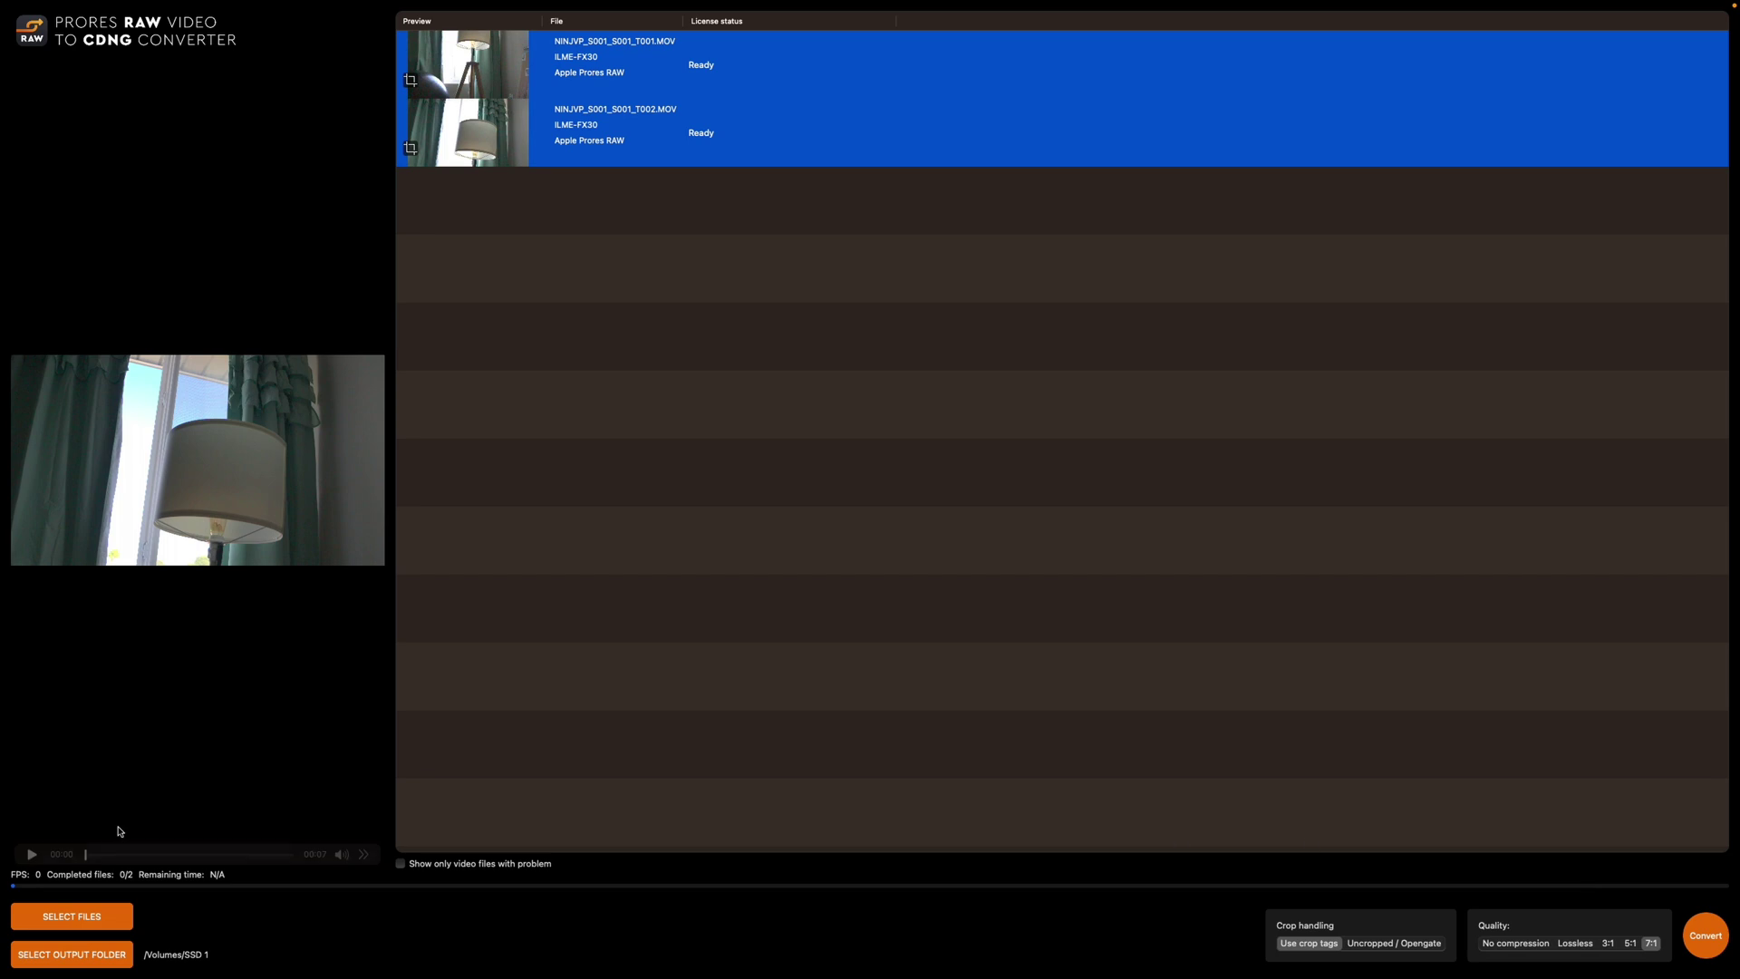
Set SSD 1 as the output folder and convert both clips to CinemaDNG.
left_click(103, 952)
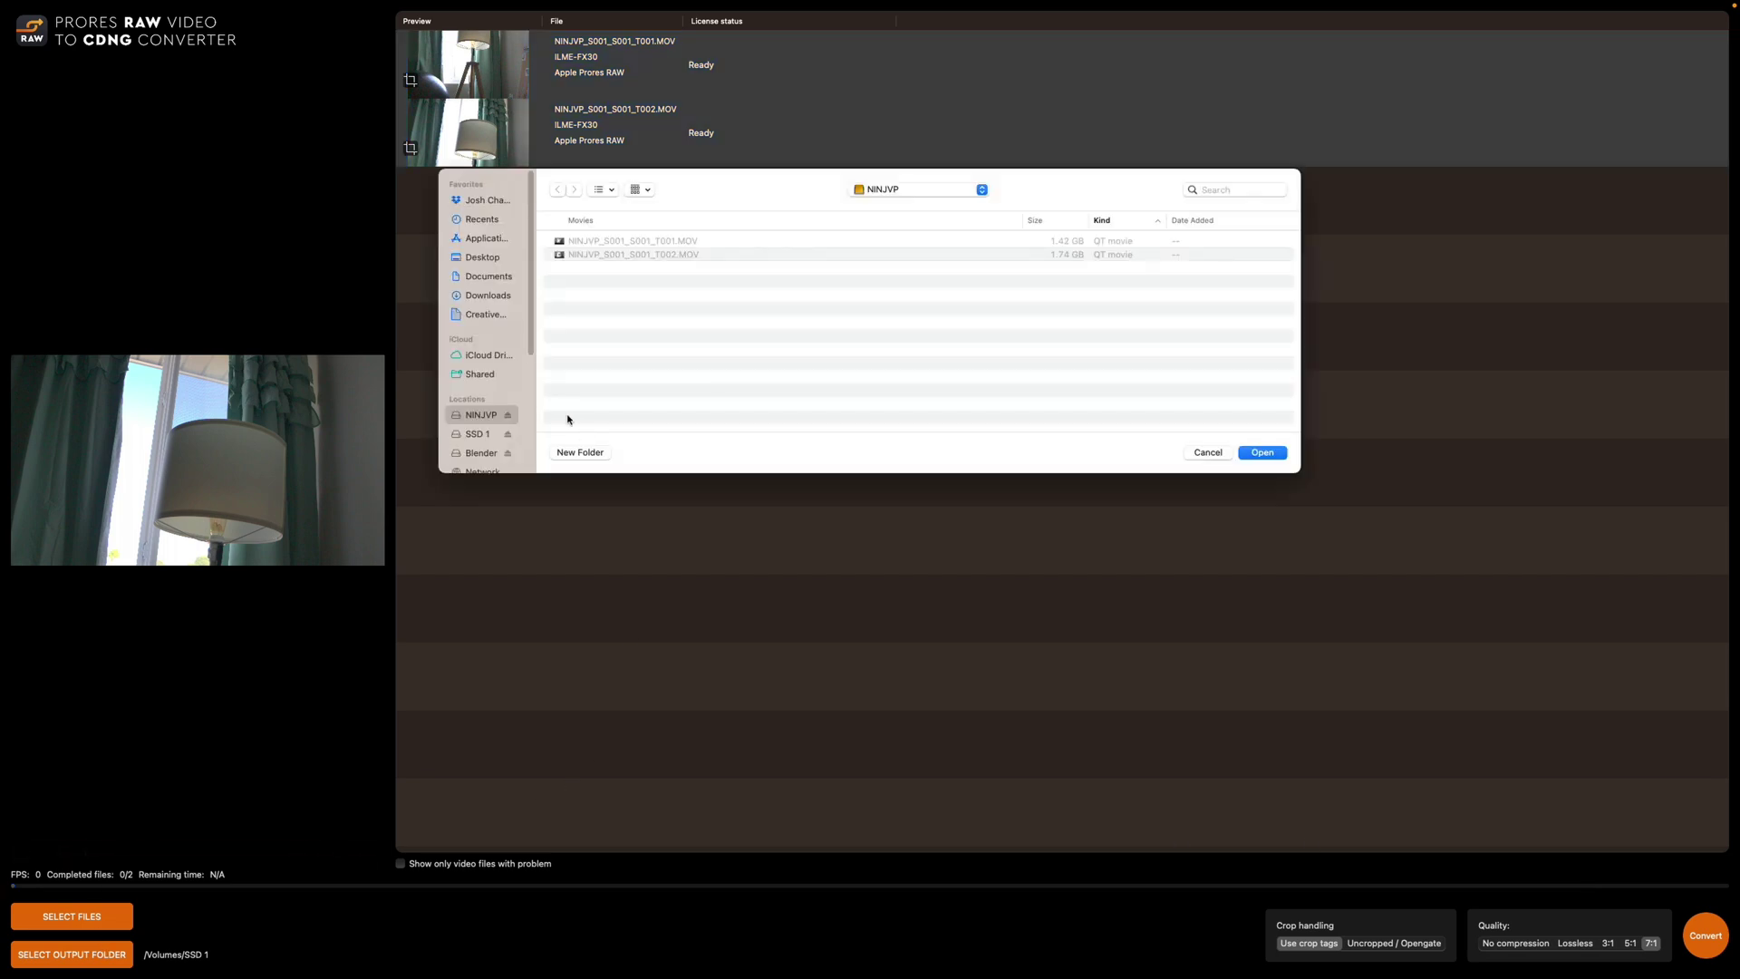
left_click(477, 433)
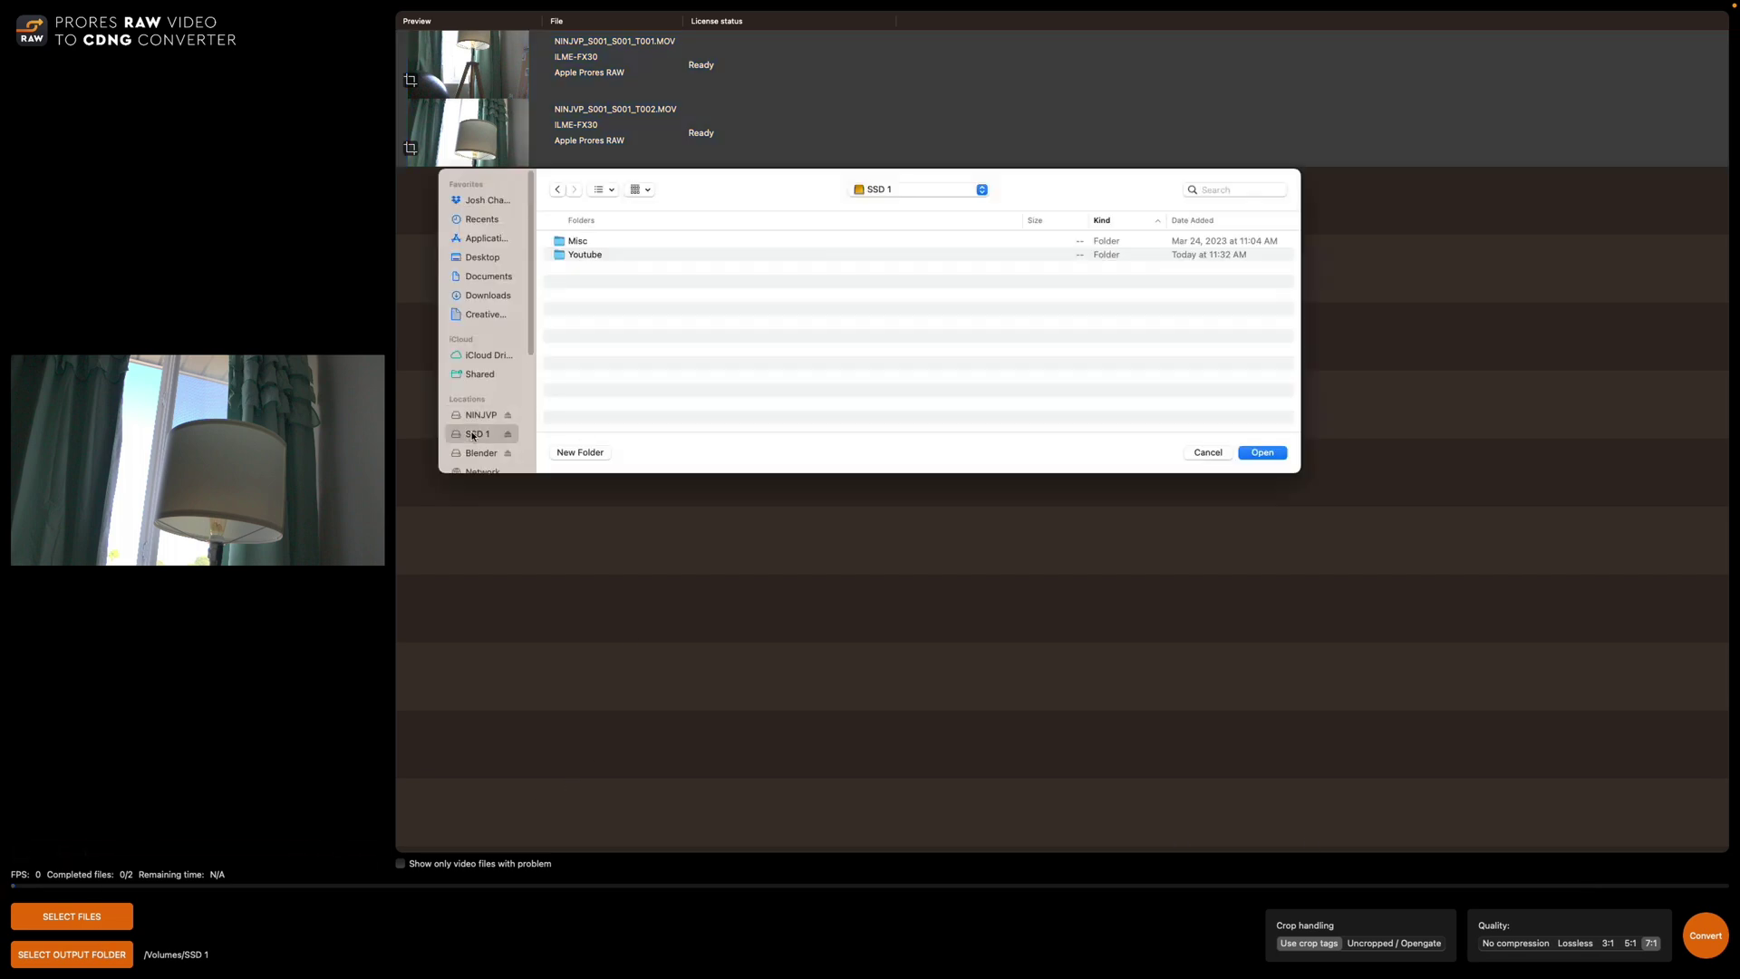
left_click(1263, 453)
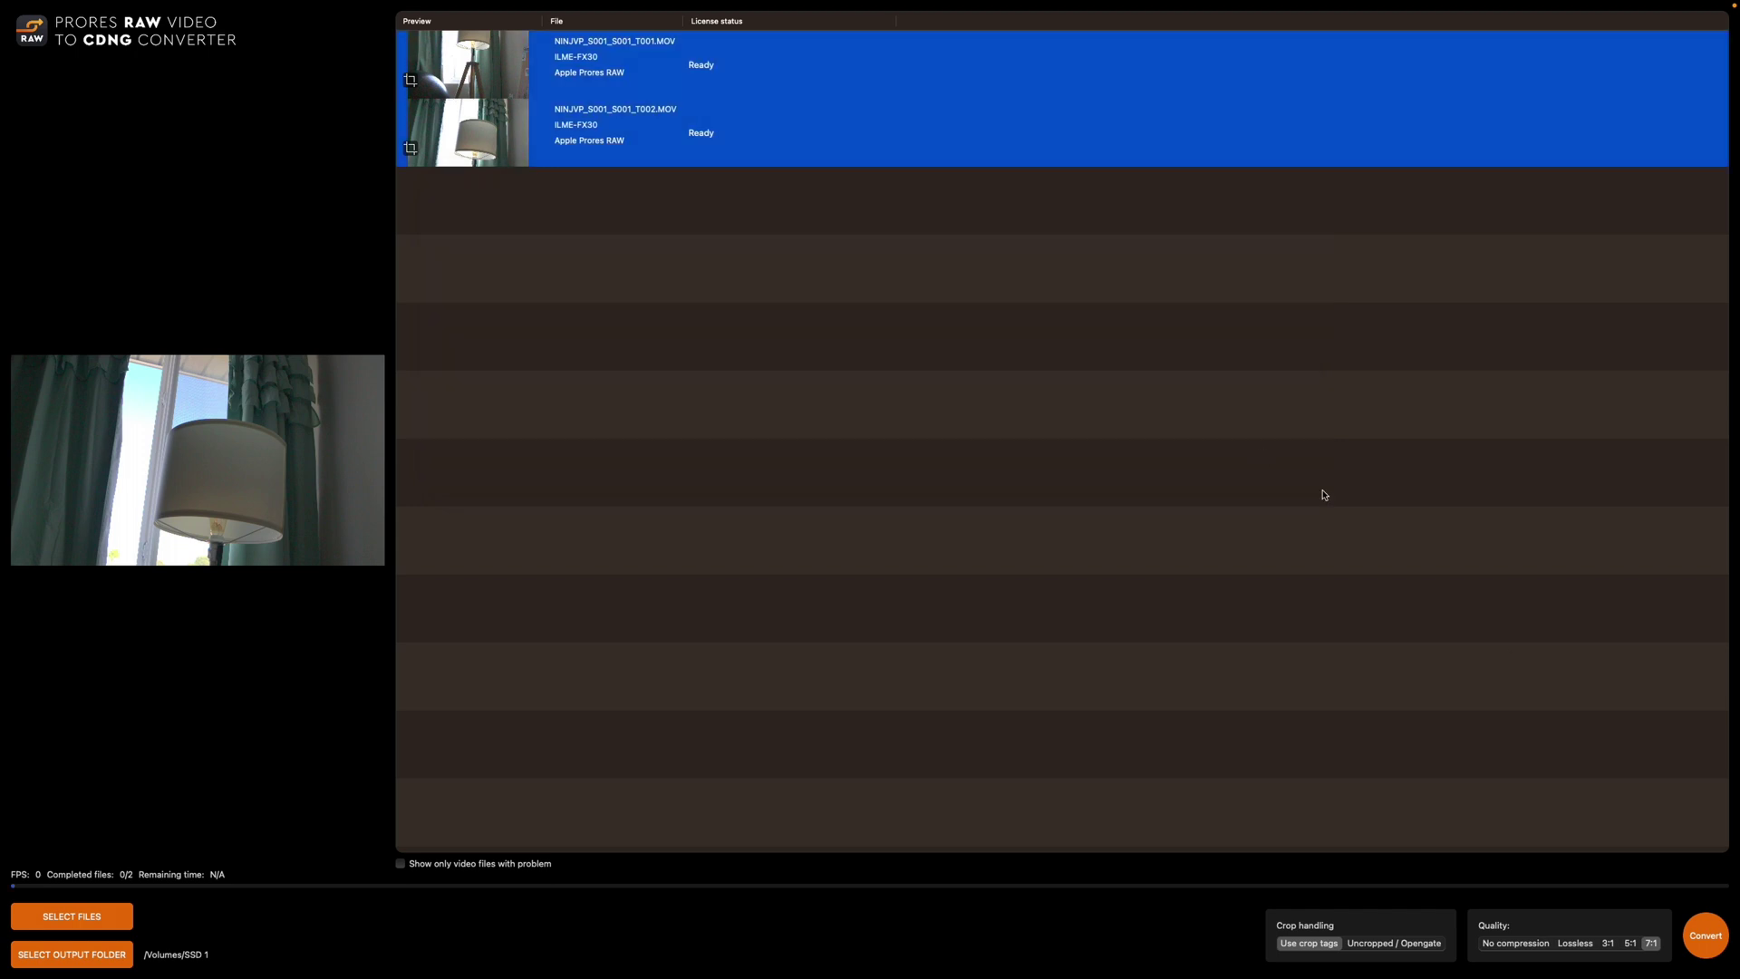
left_click(1705, 936)
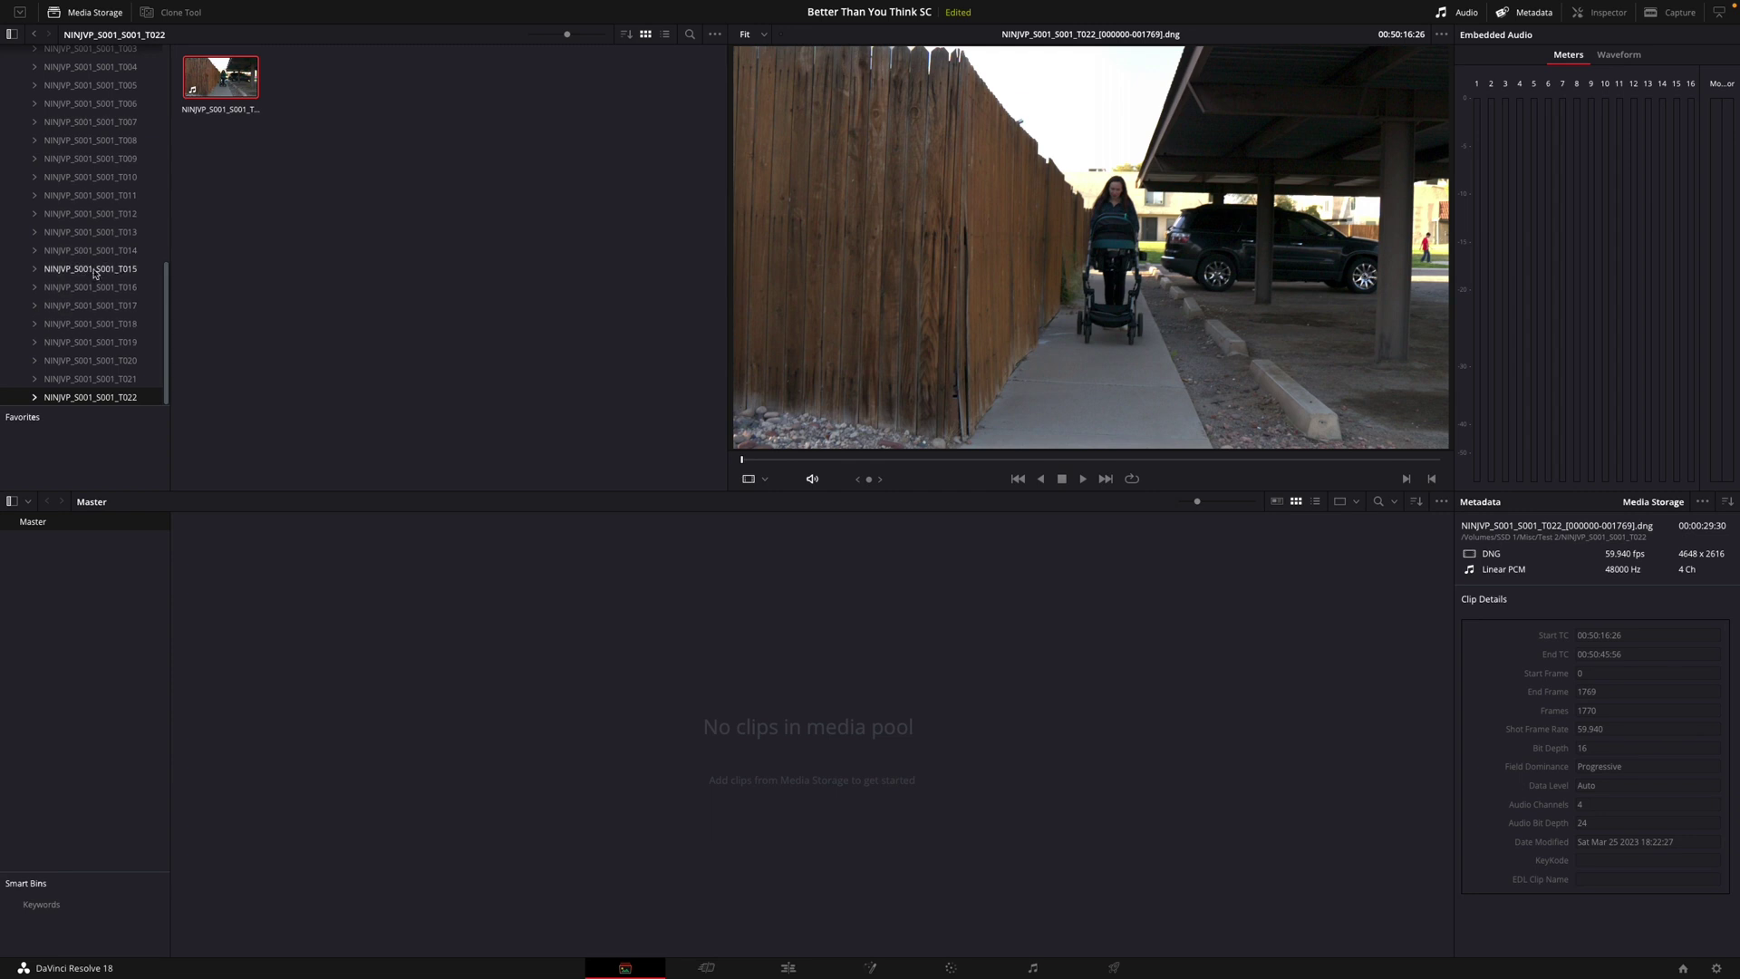
Add the T015 clip from Media Storage to the Media Pool, changing the project frame rate to match.
left_click(94, 270)
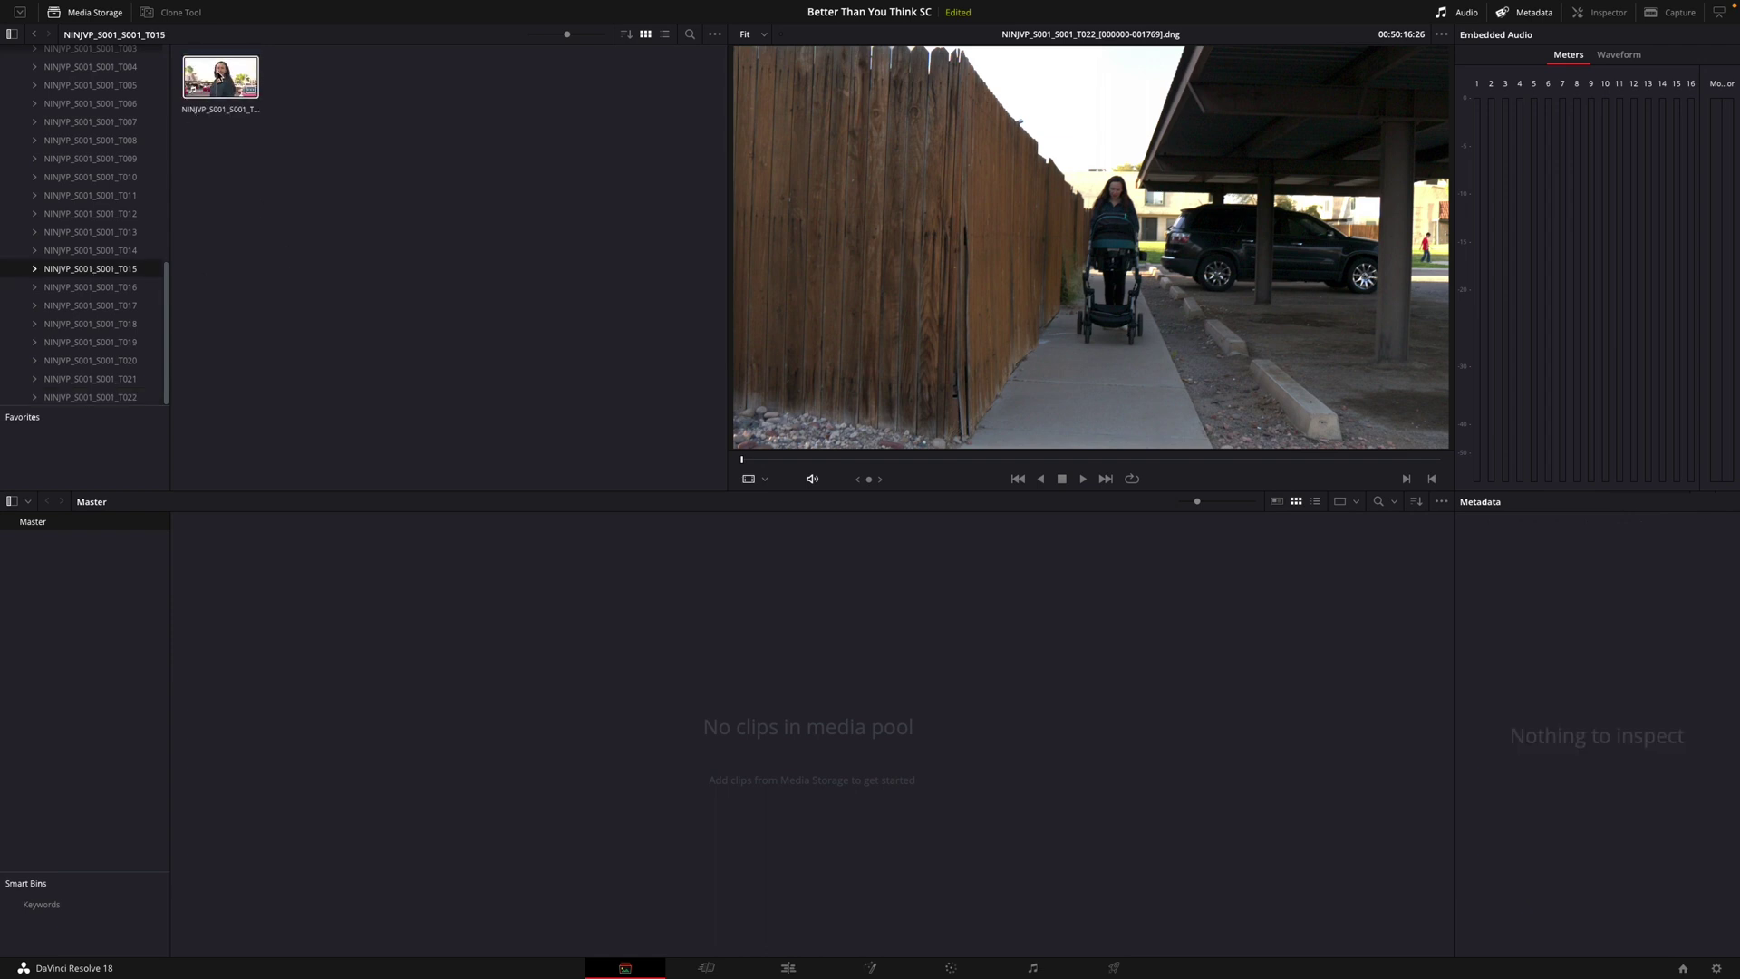
left_click_drag(221, 76, 595, 688)
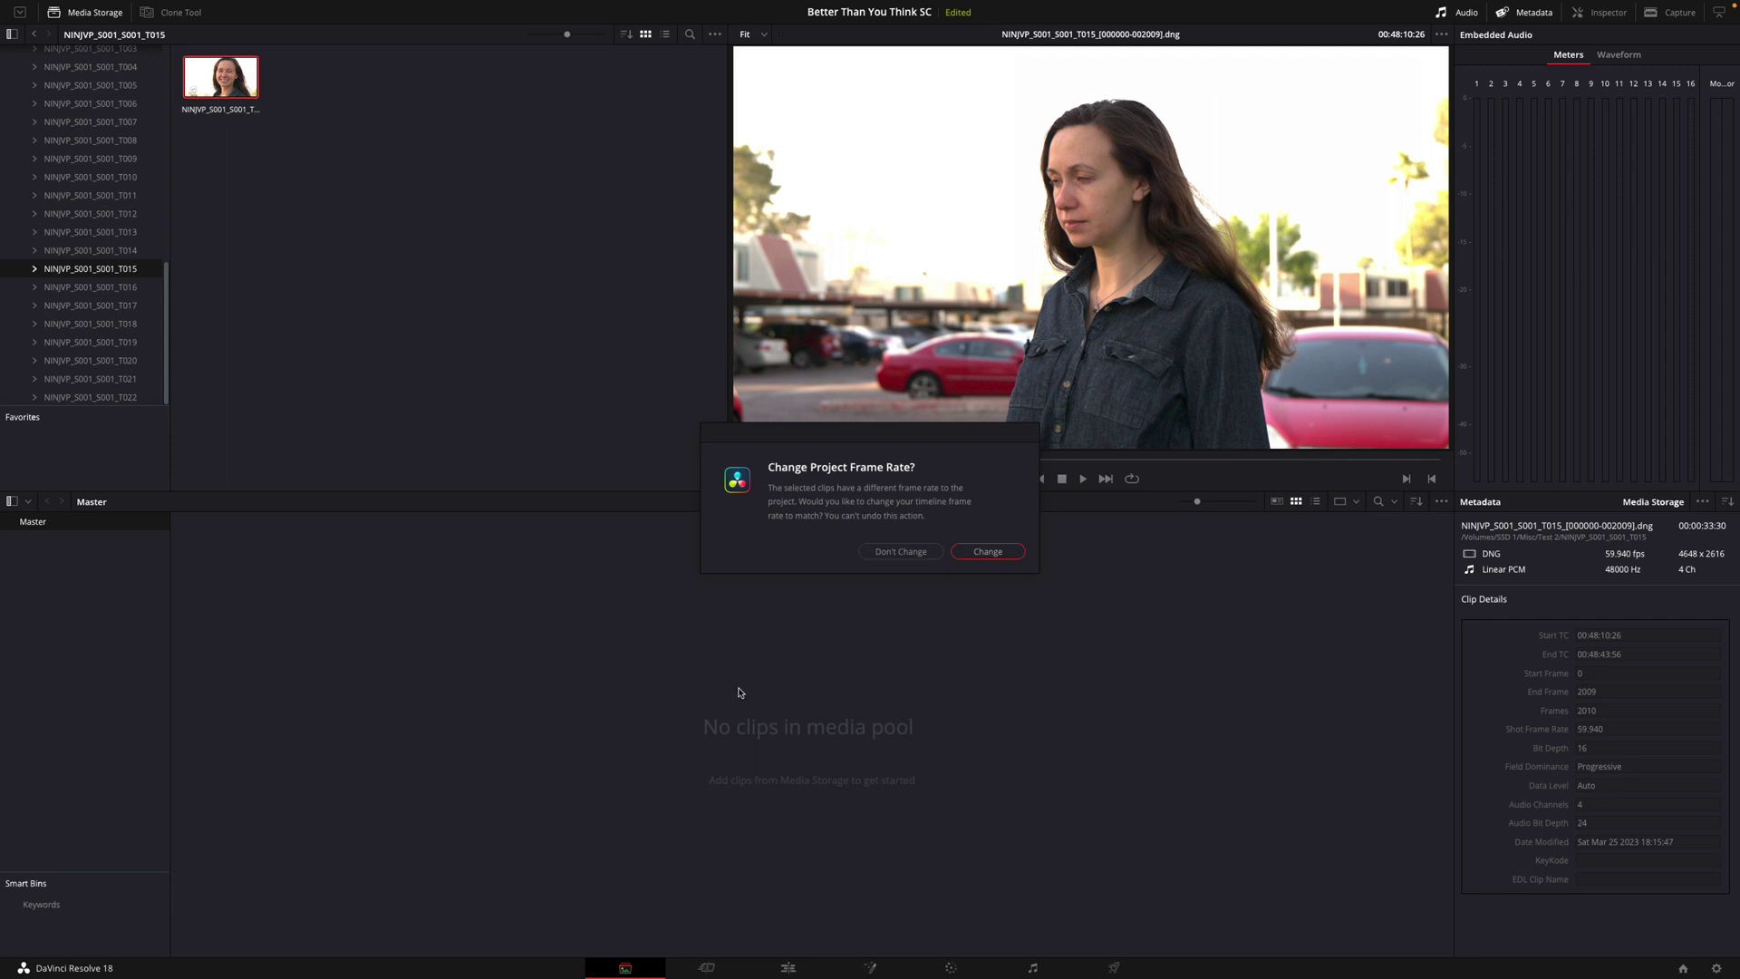
left_click(1004, 553)
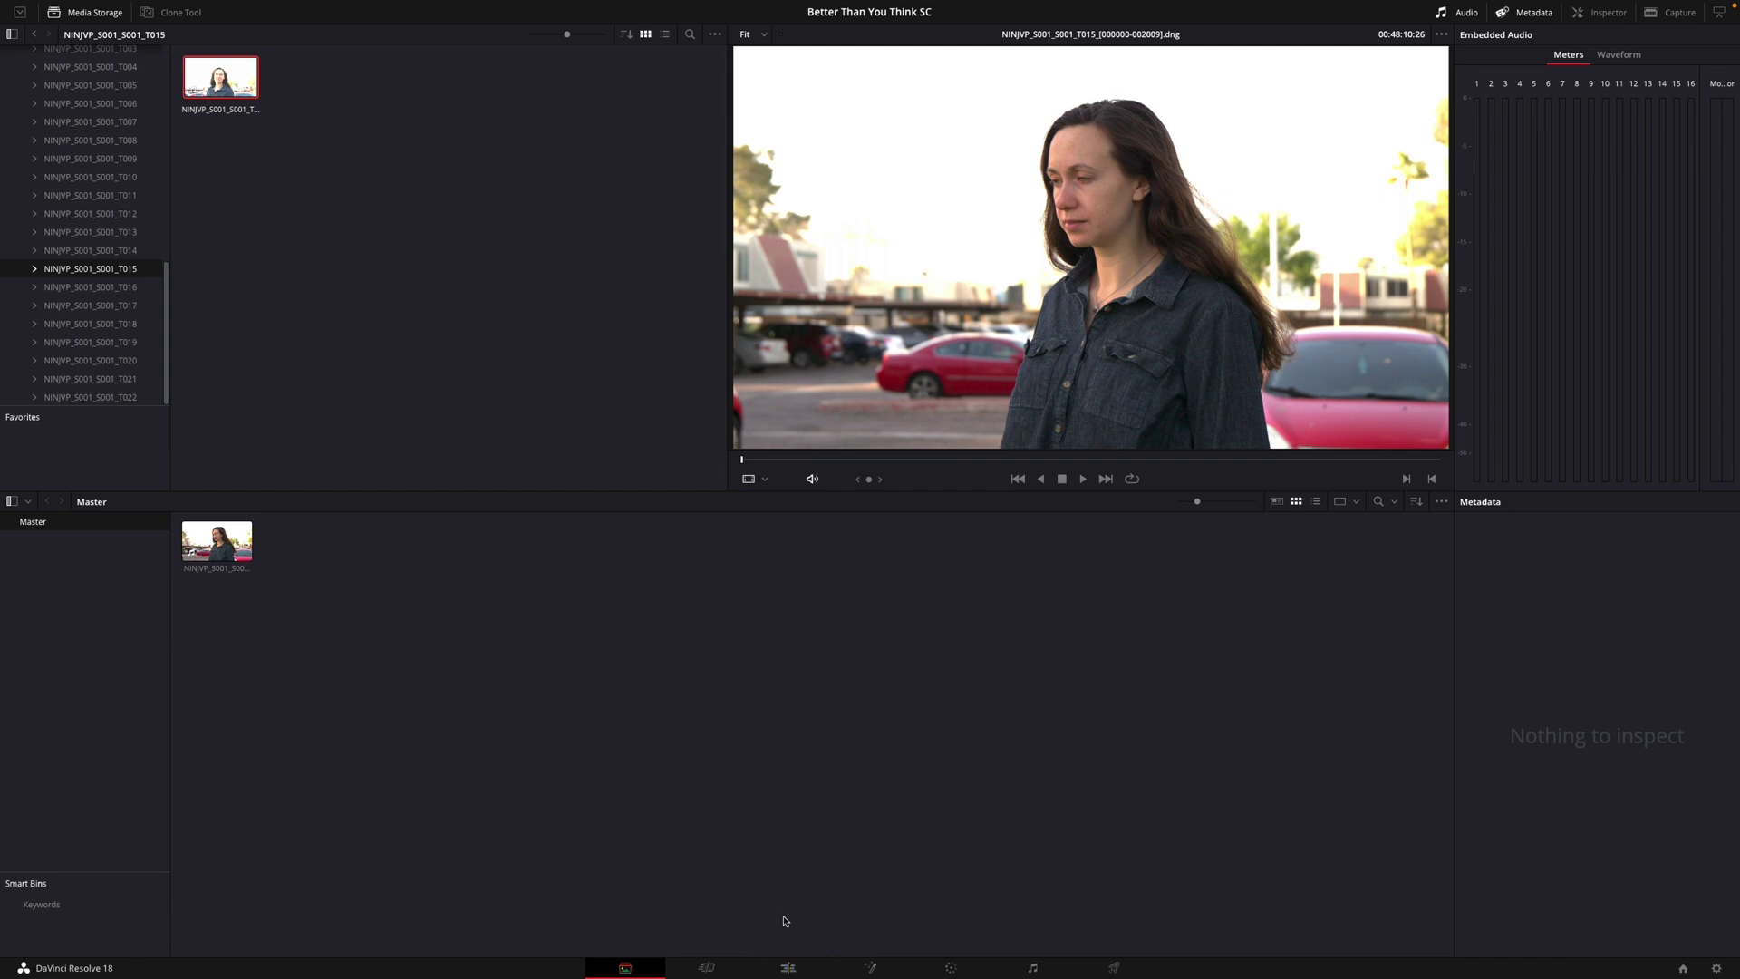
On the Edit page, preview the T015 clip and drop it onto new Timeline 1.
left_click(787, 969)
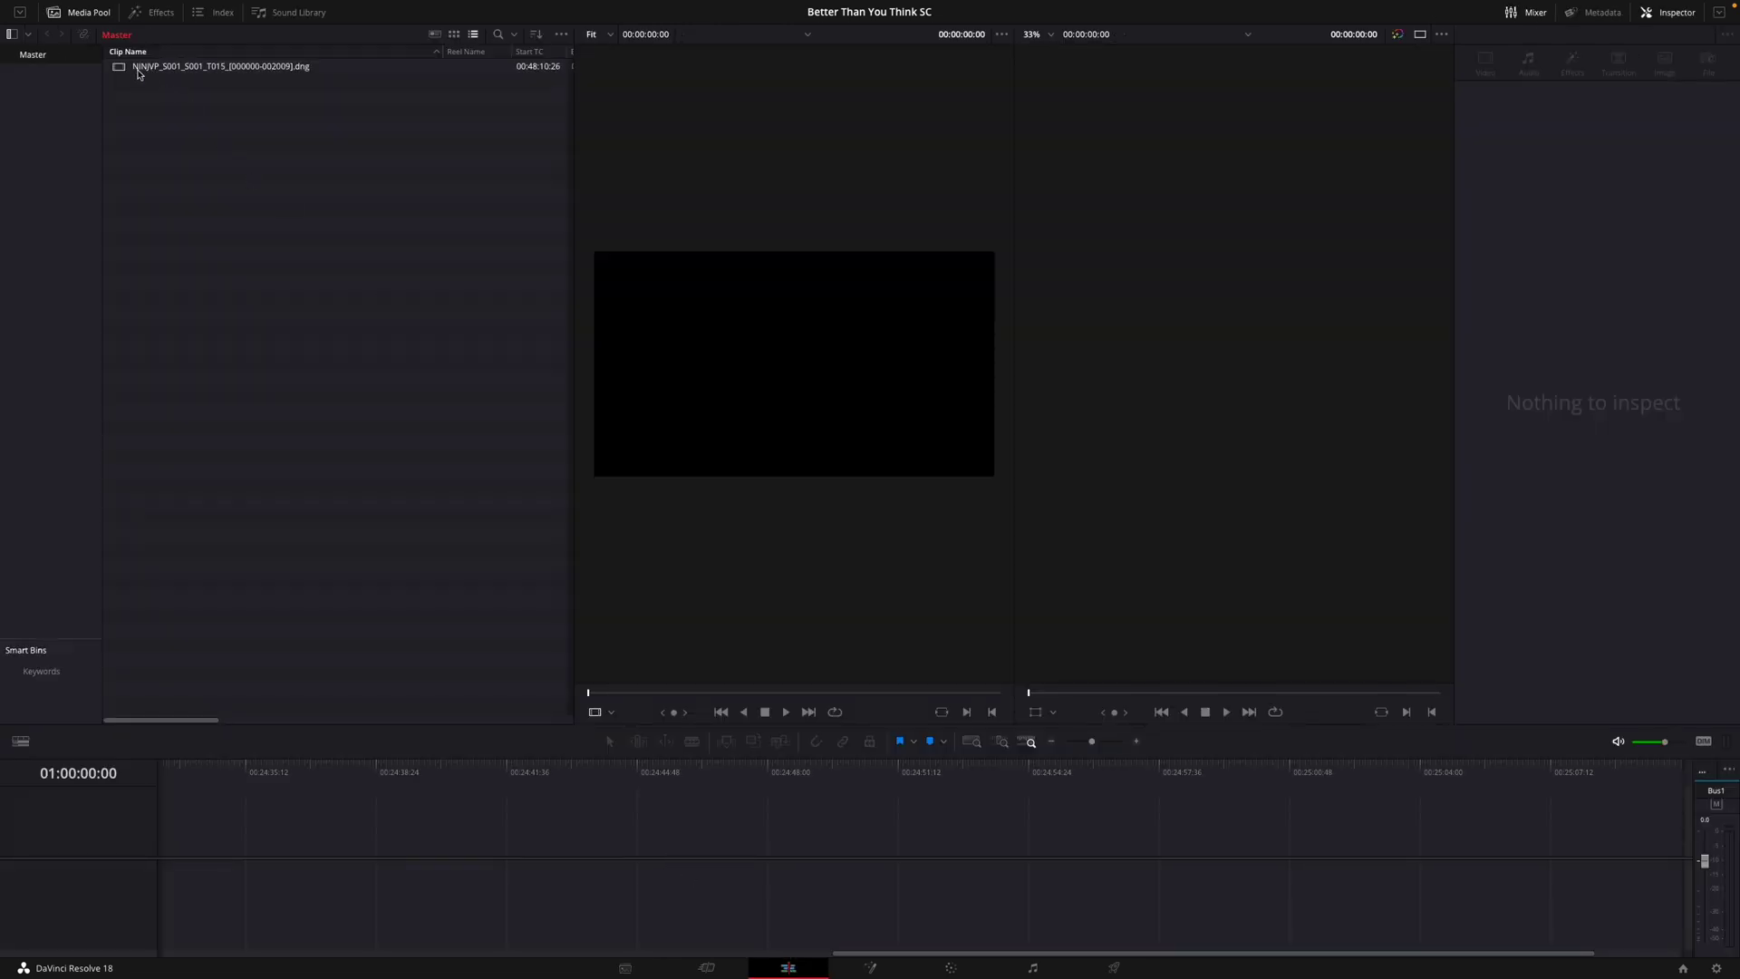
double_click(141, 67)
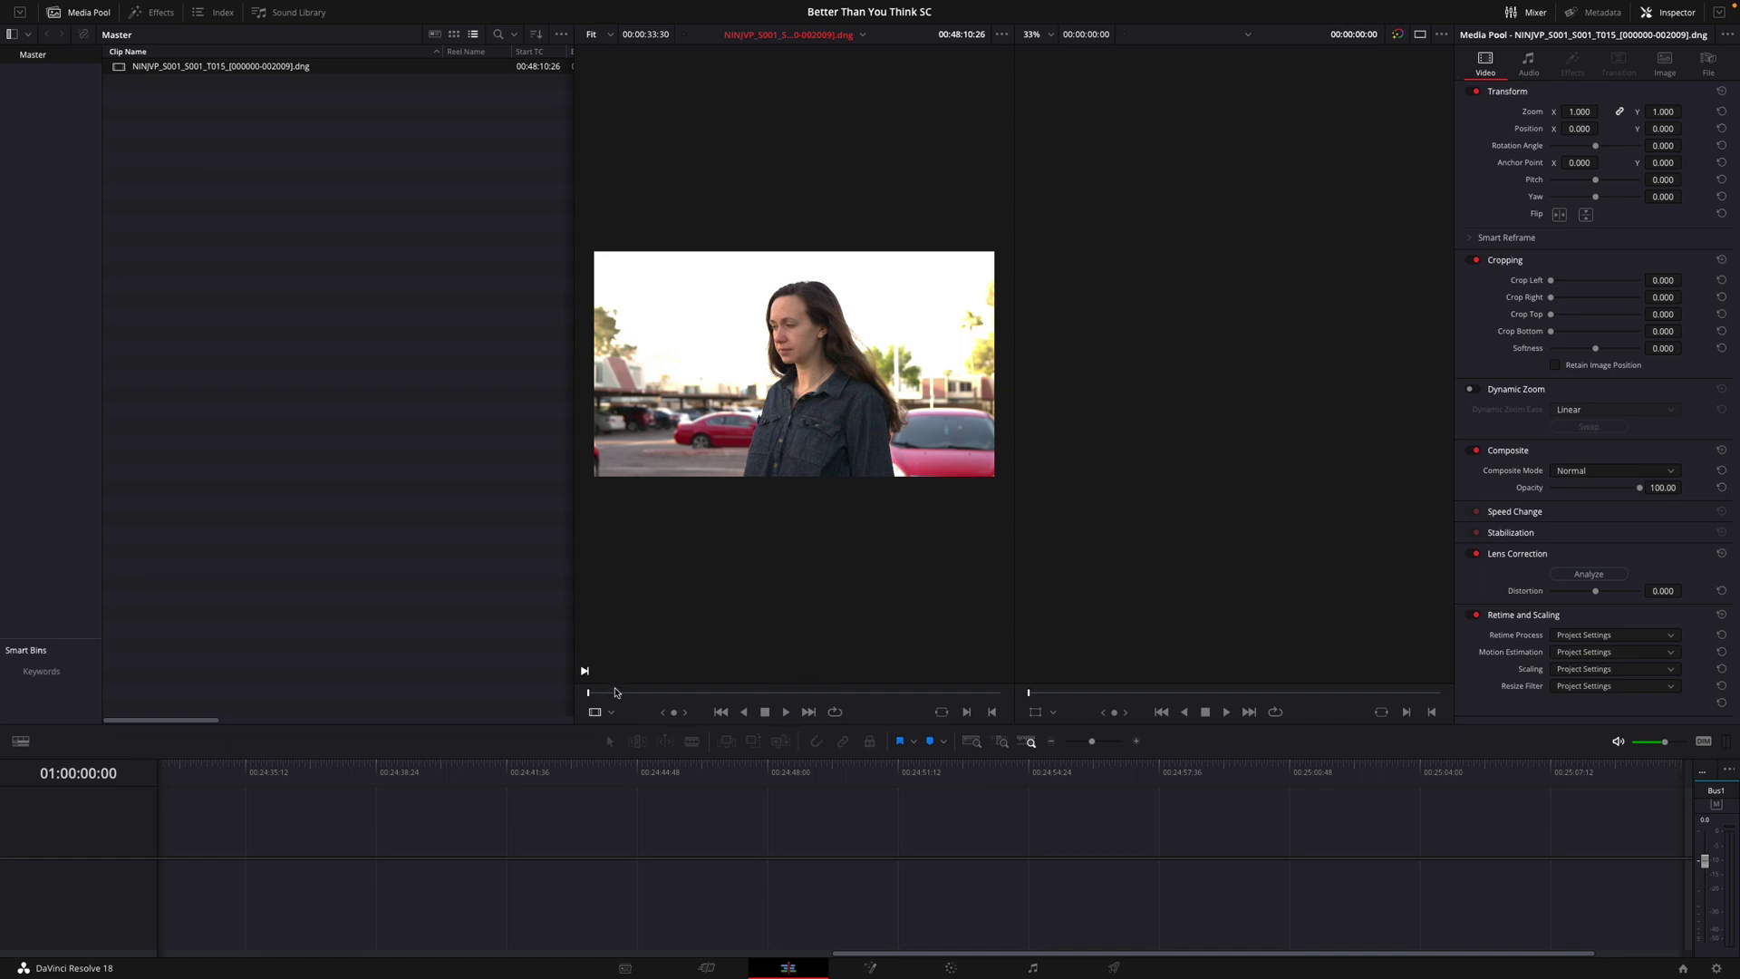
left_click_drag(617, 692, 903, 696)
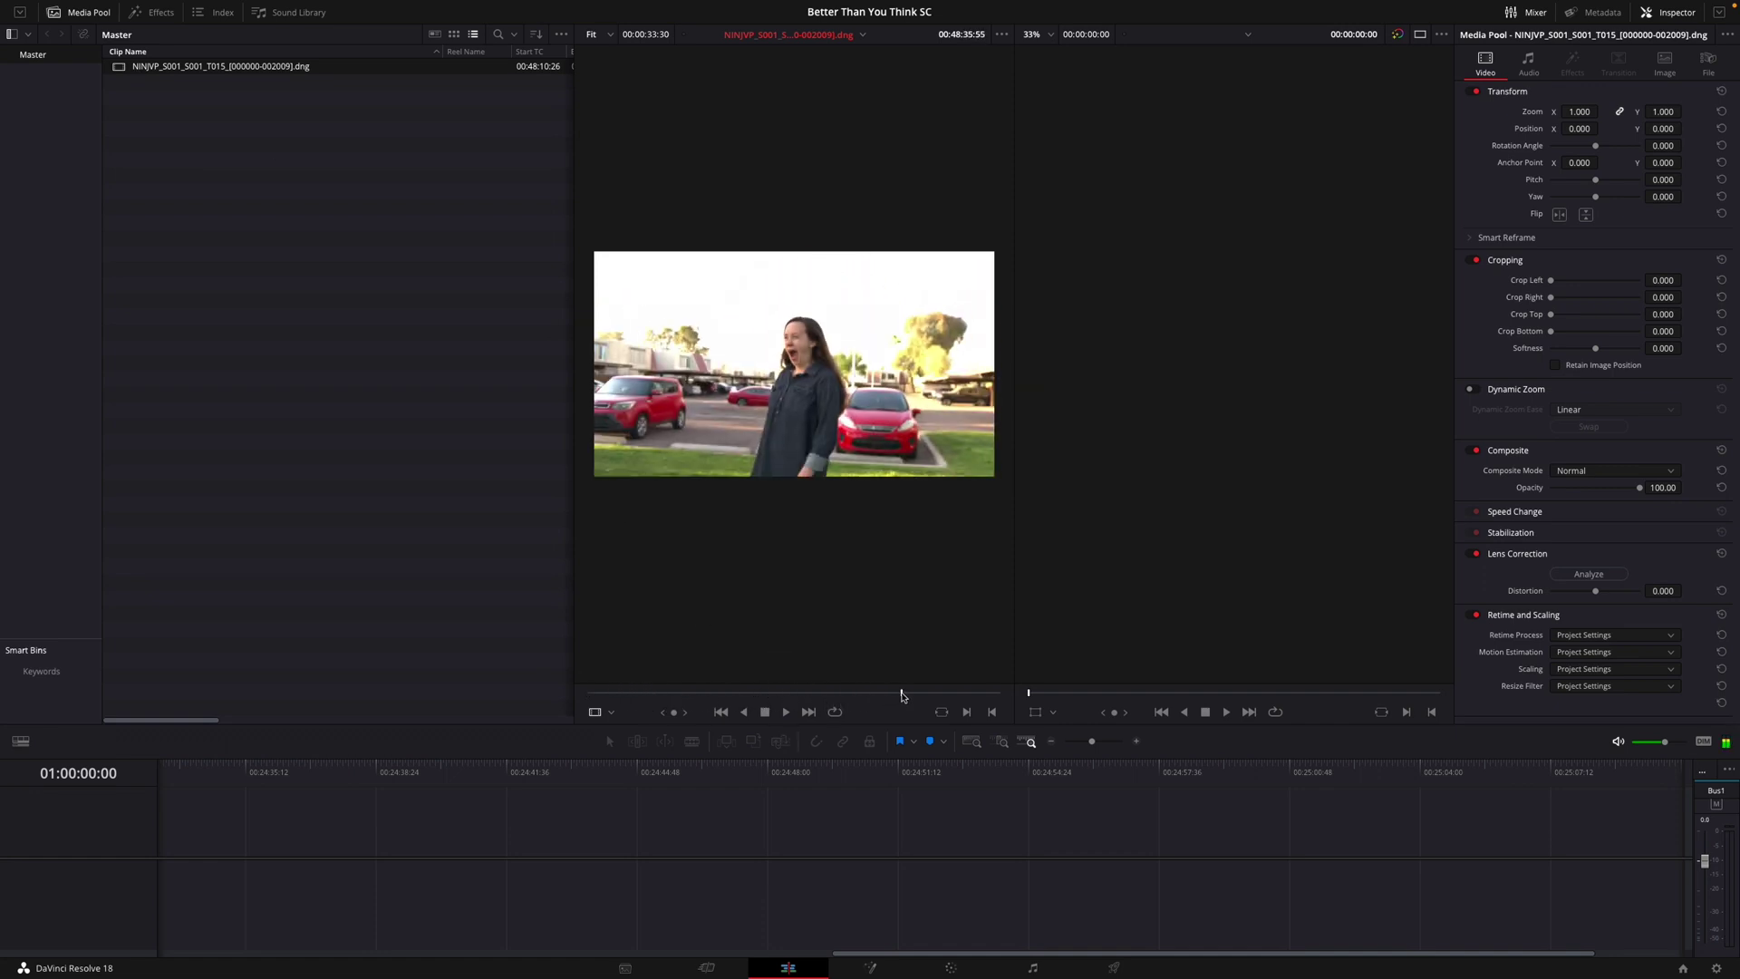
mouse_move(797, 696)
left_mouse_down()
mouse_move(661, 694)
mouse_move(808, 686)
left_mouse_up()
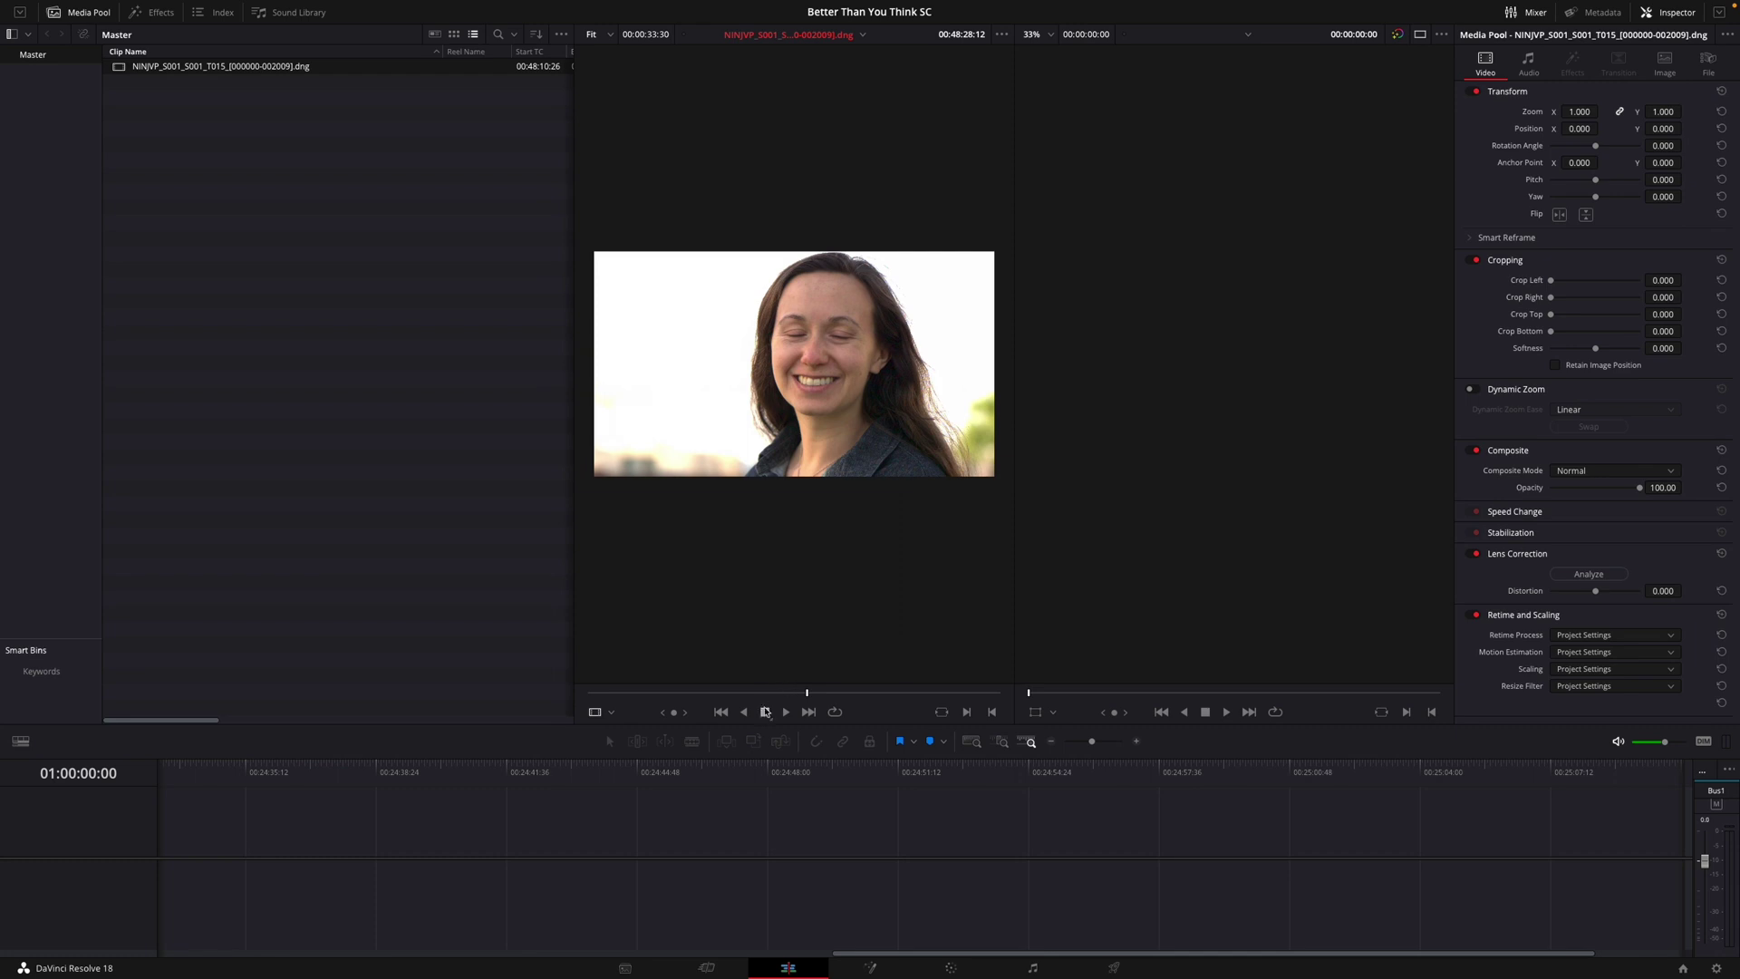
left_click_drag(785, 692, 936, 692)
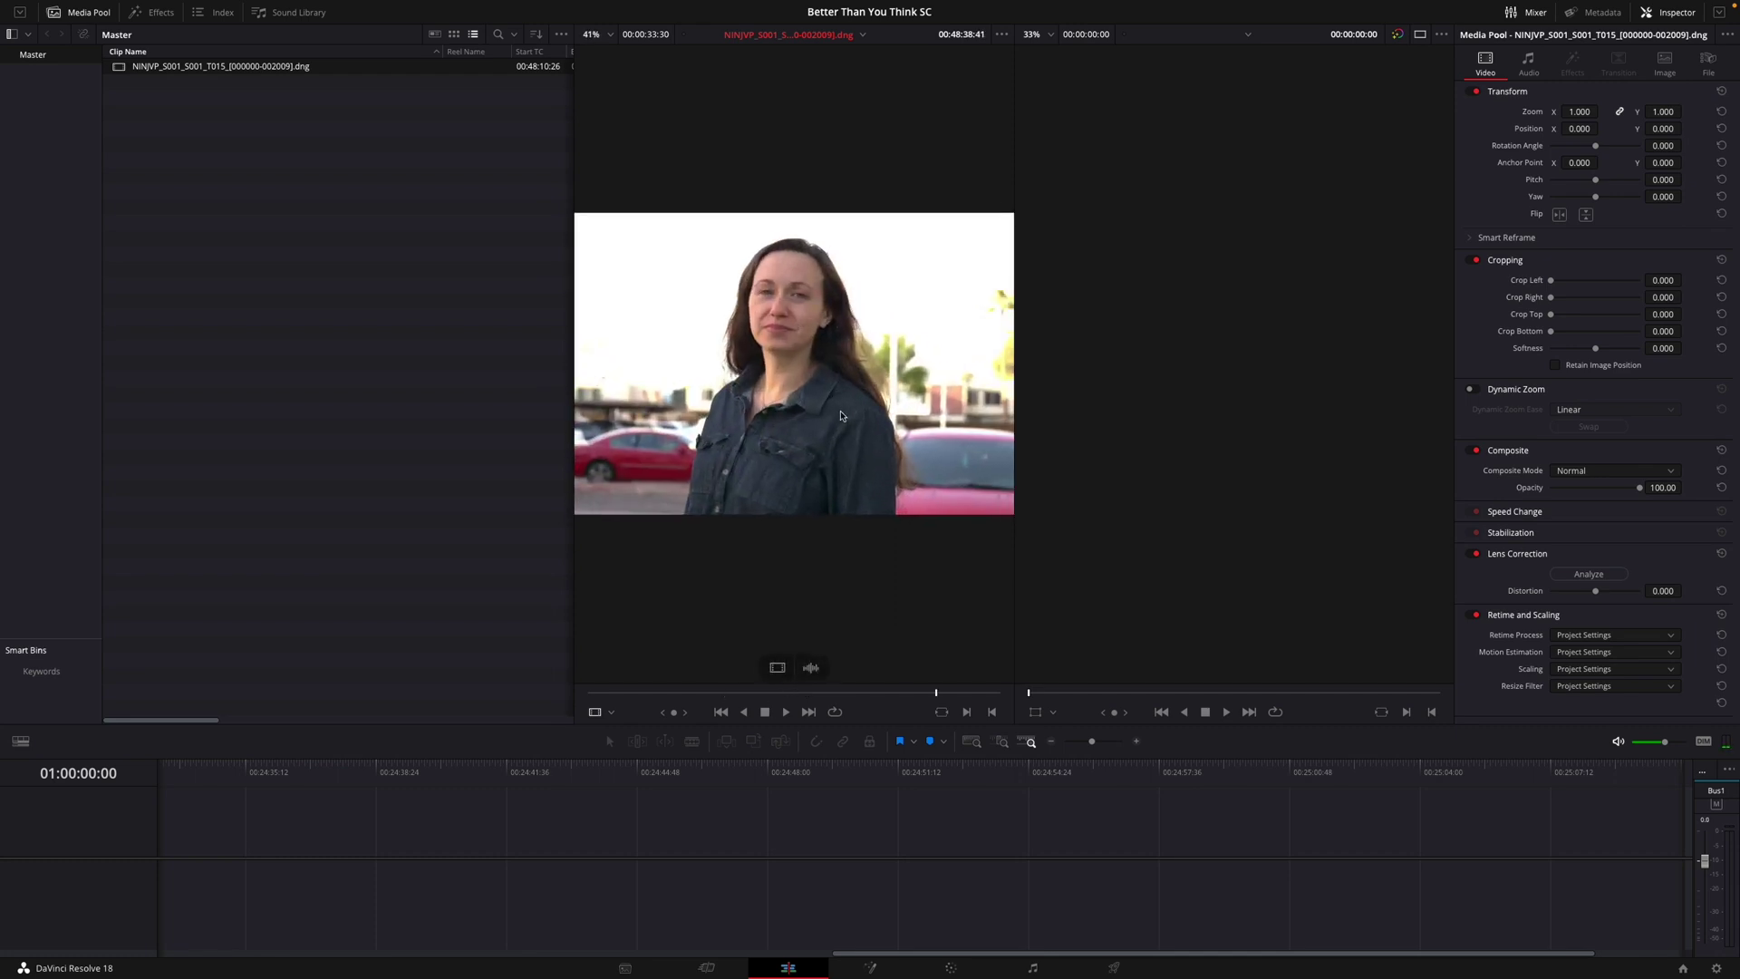
scroll(840, 416, "up", 1)
scroll(880, 453, "down", 3)
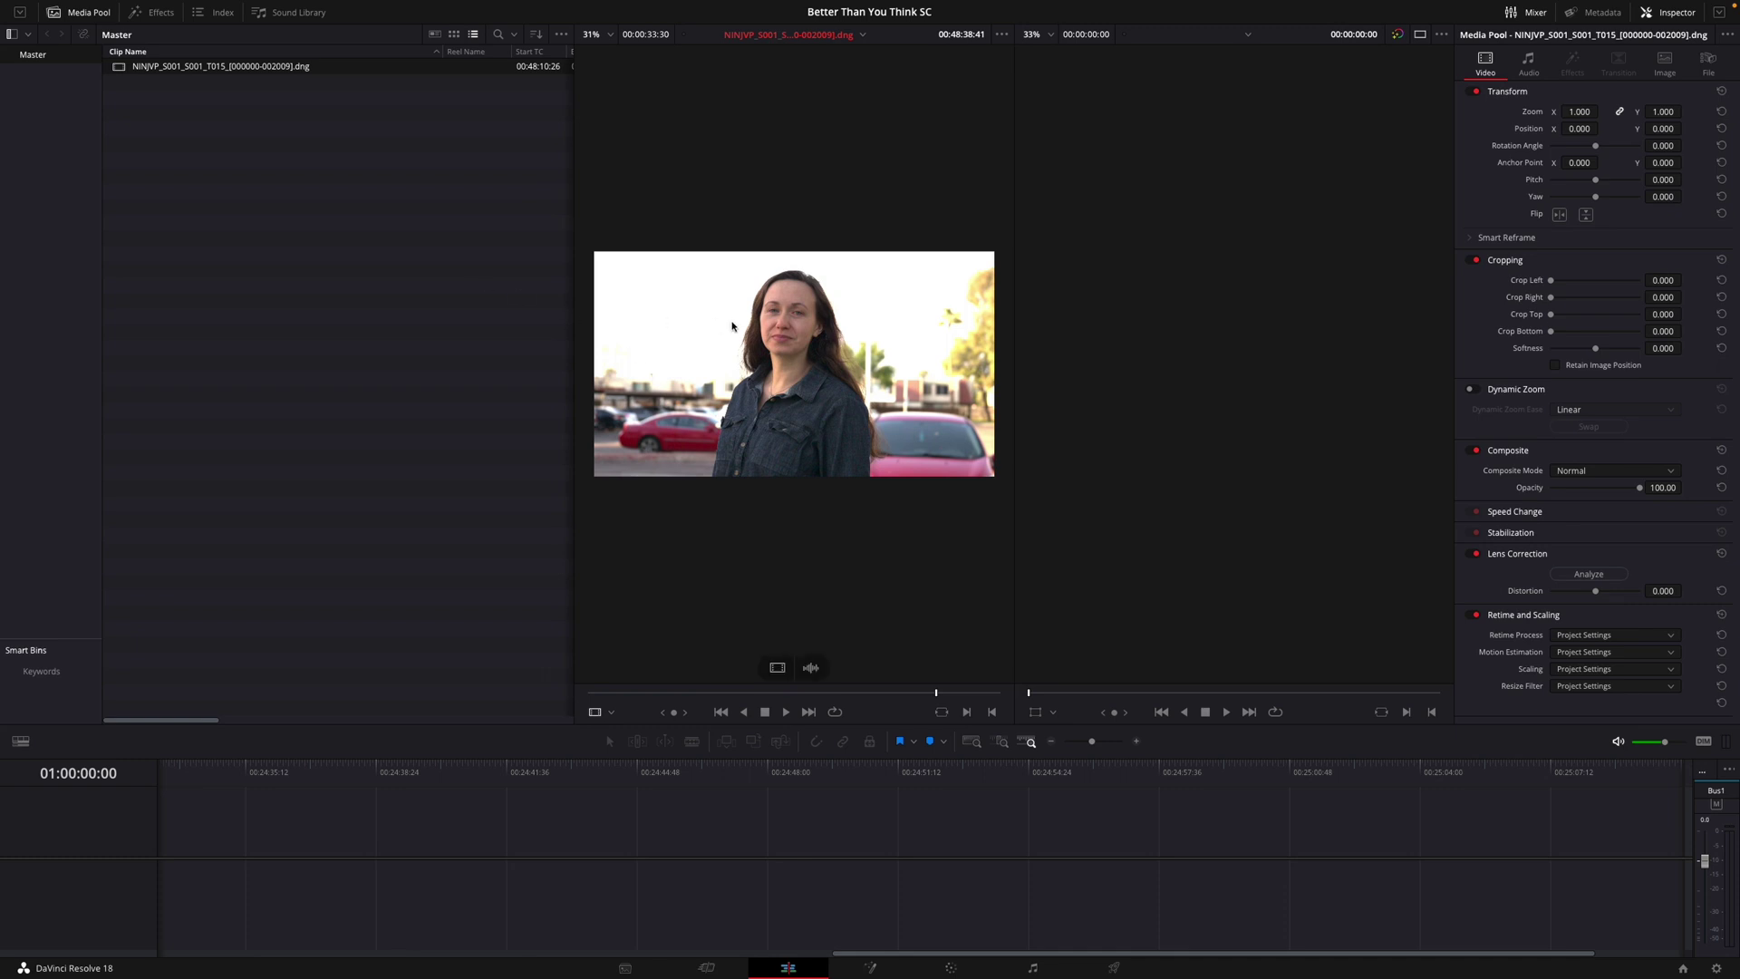
left_click_drag(123, 73, 716, 885)
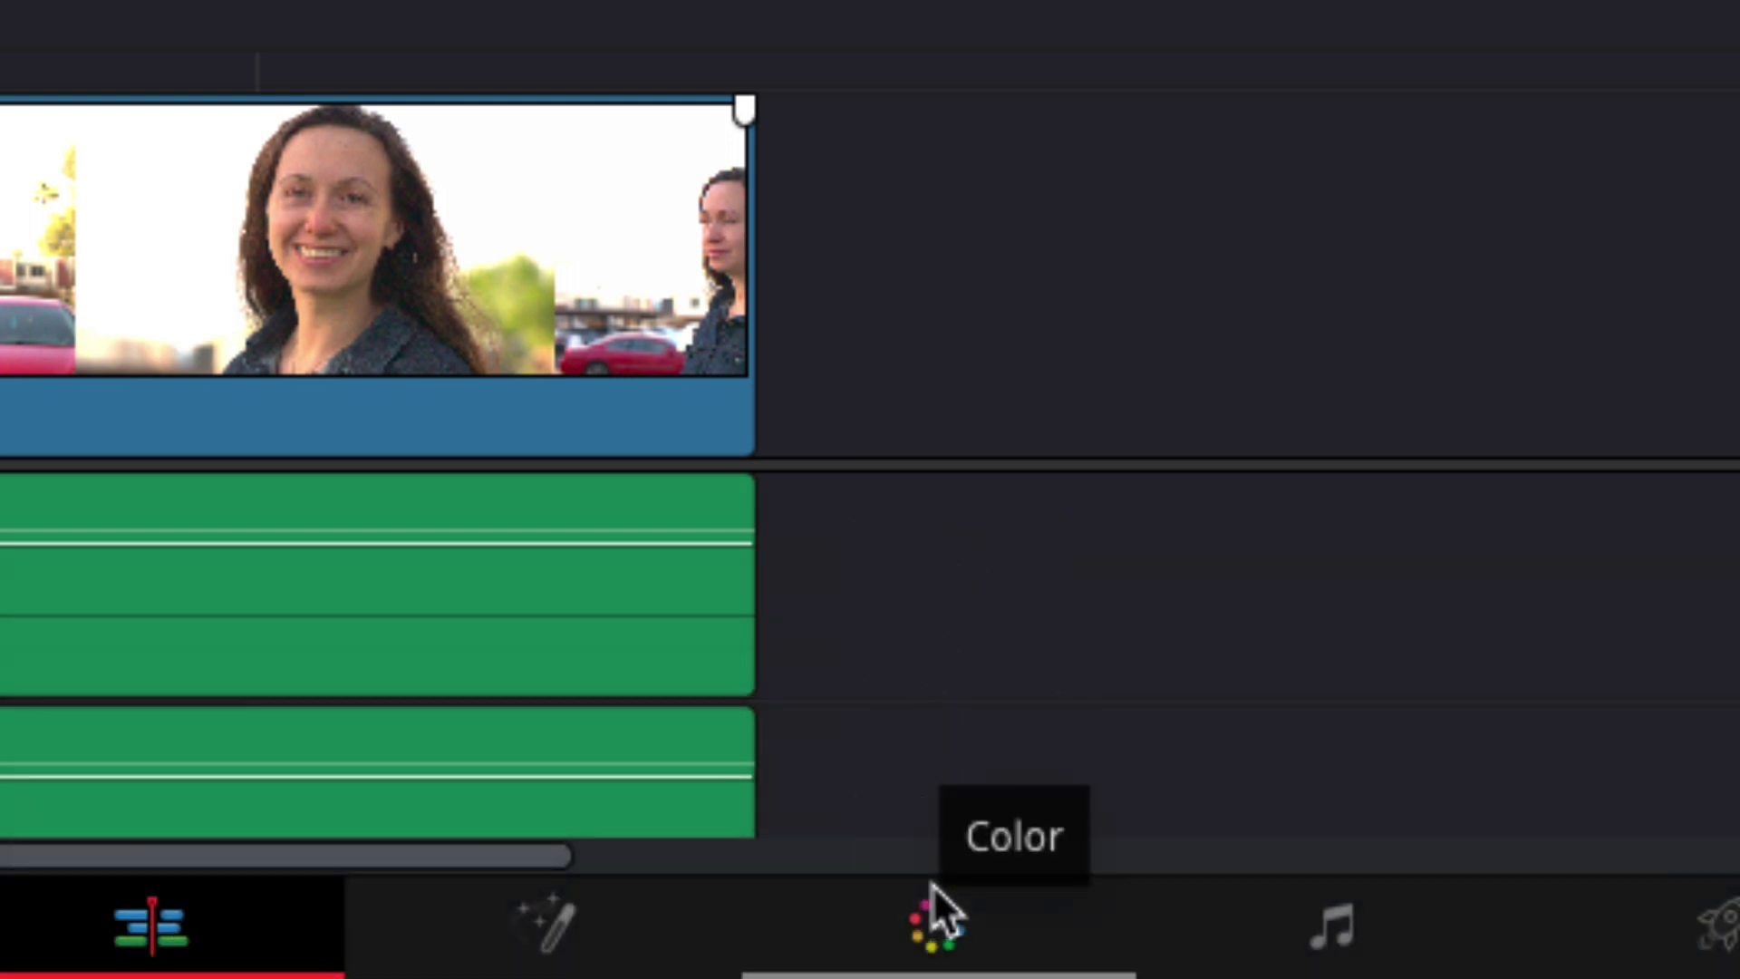
On the Color page, decode Camera Raw using Clip settings with Blackmagic Design colour space.
left_click(931, 884)
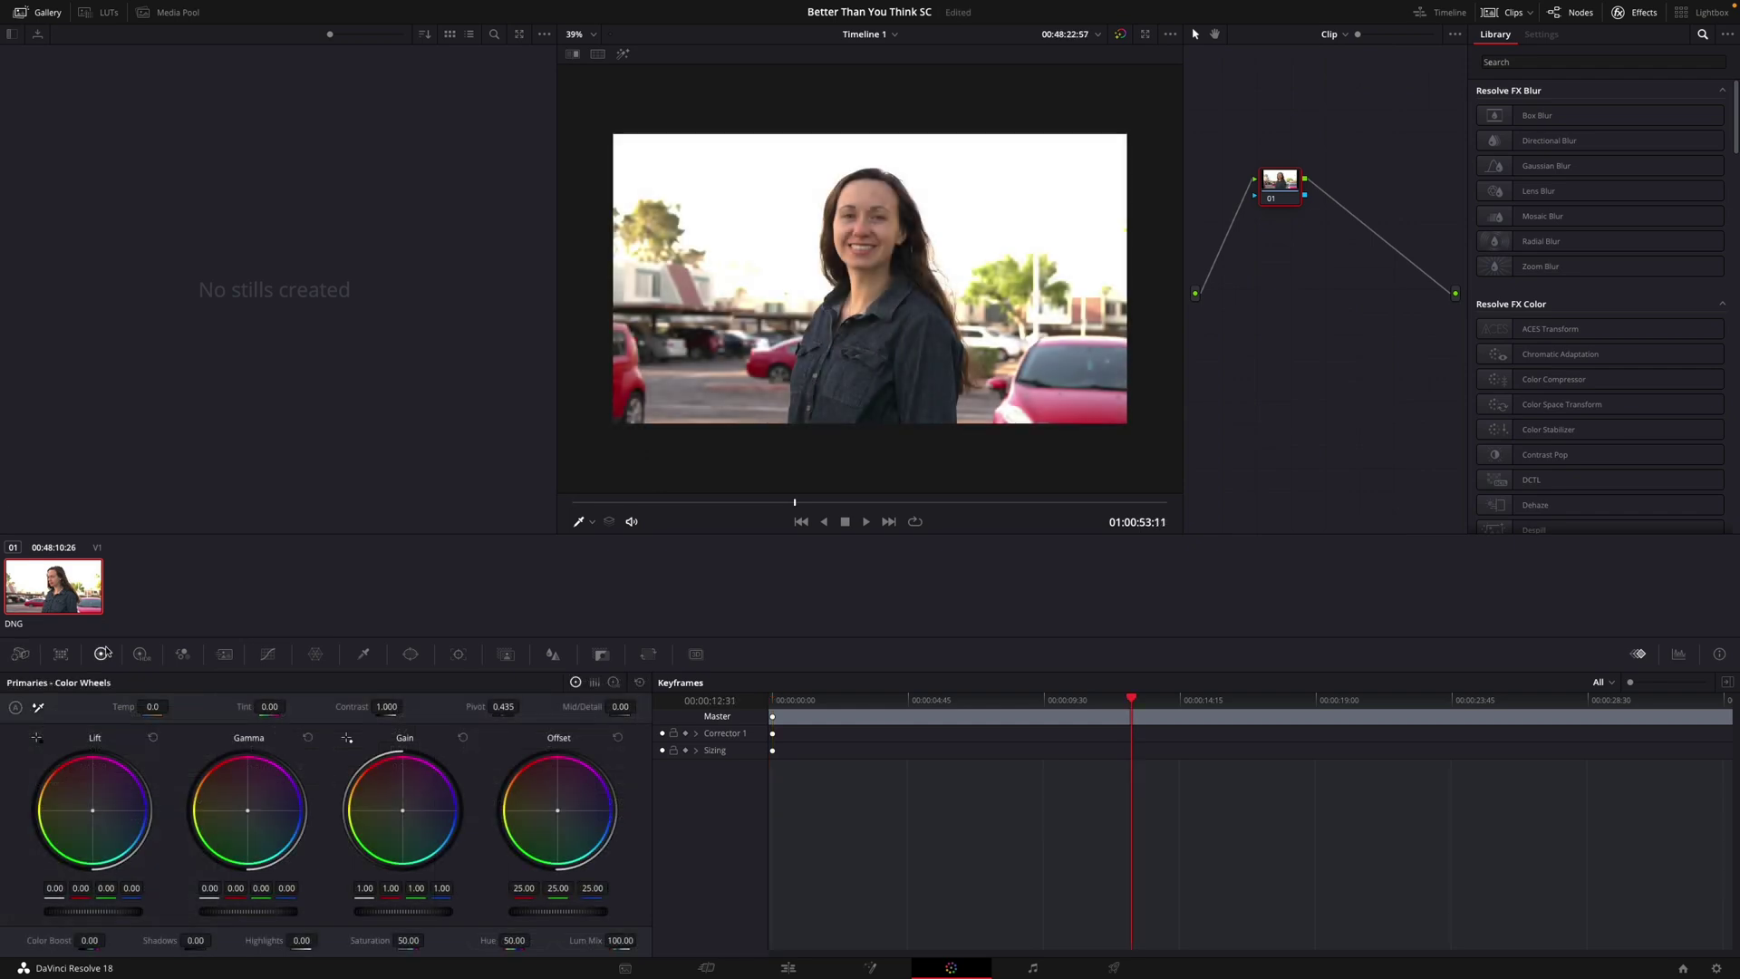
left_click(19, 654)
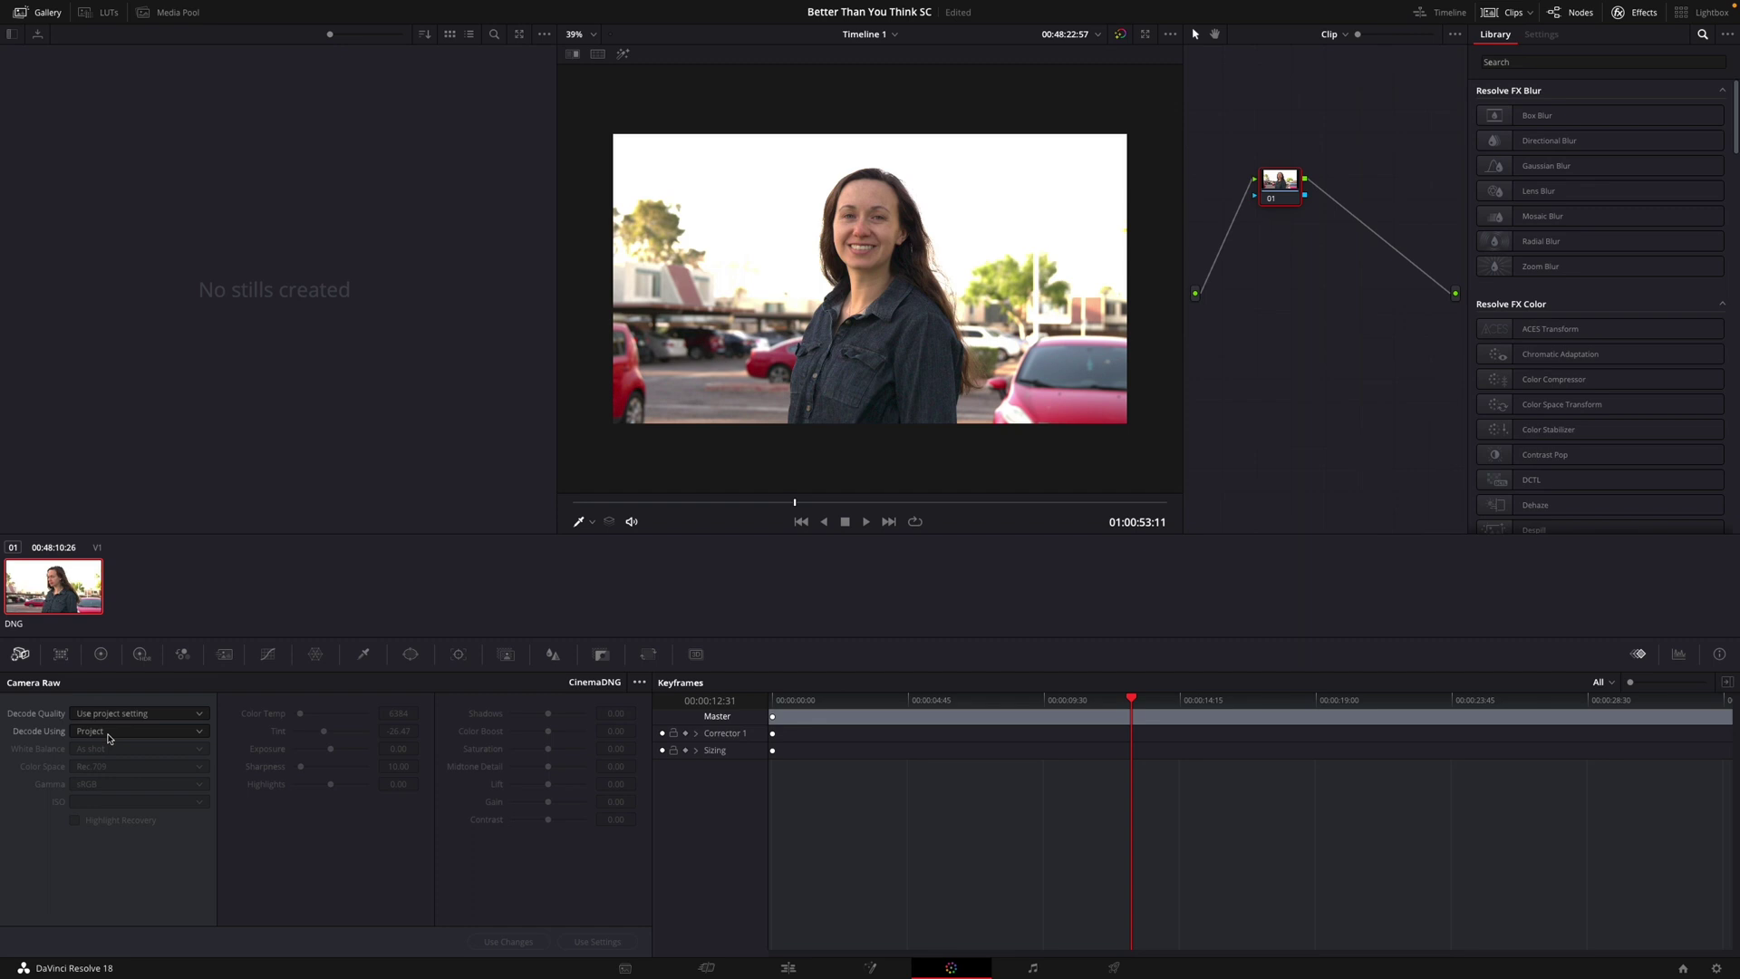
left_click(109, 732)
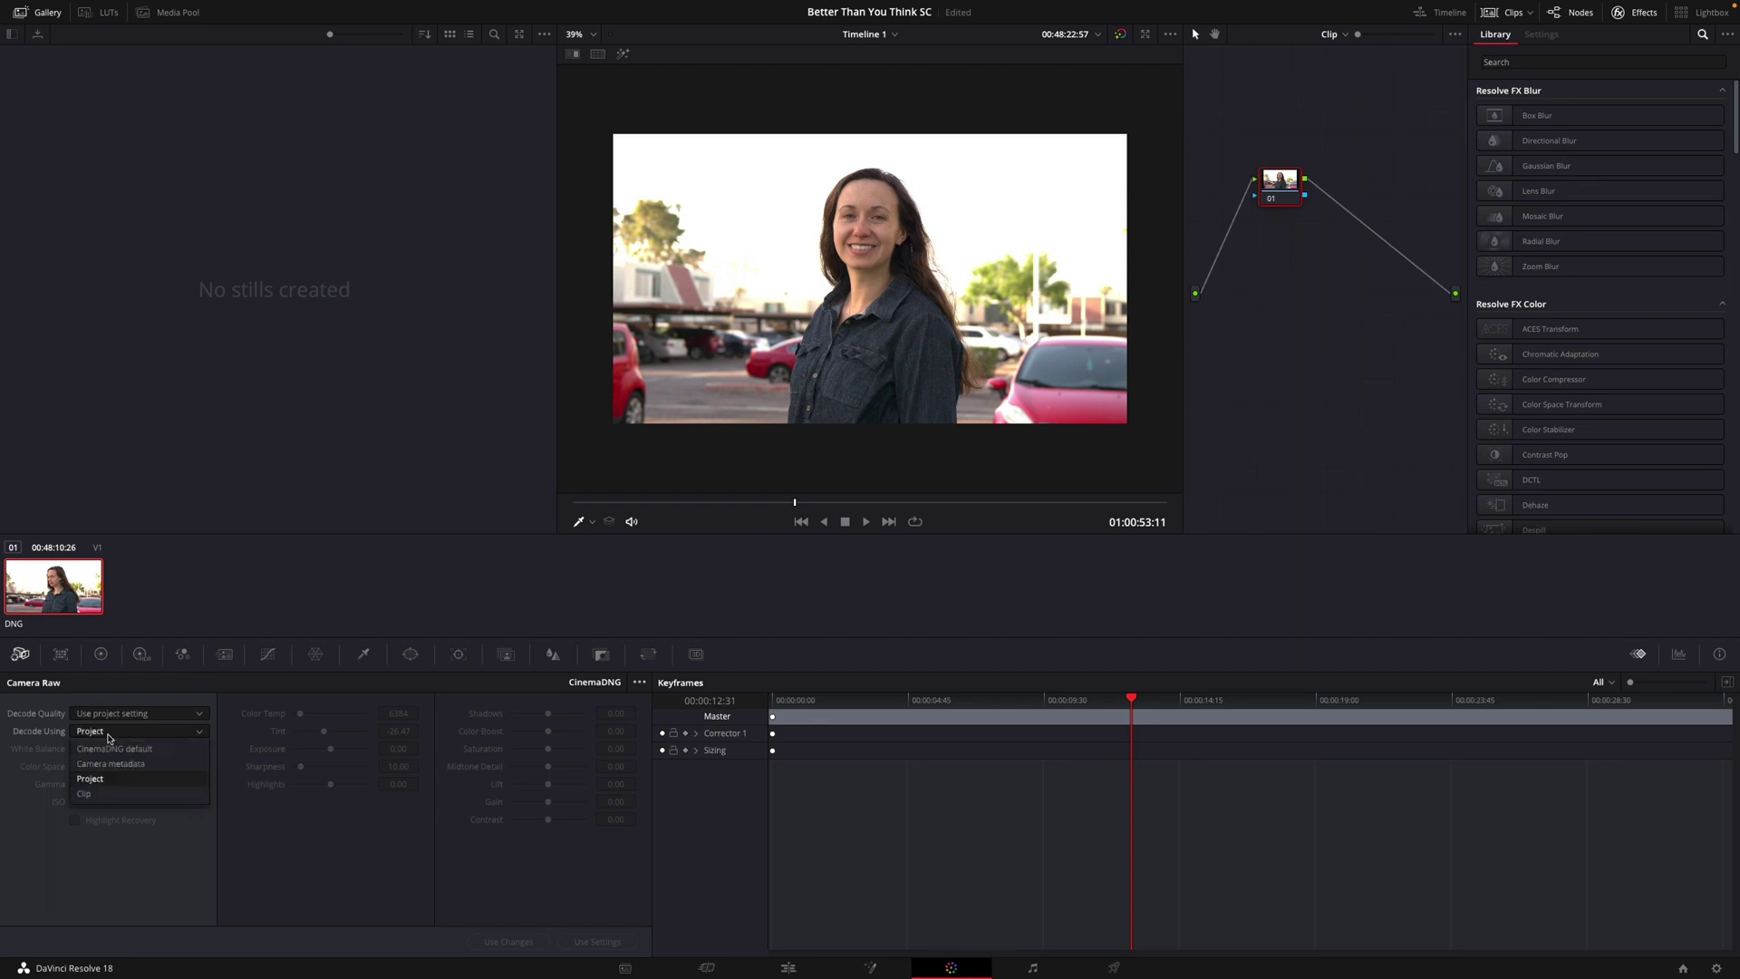
left_click(112, 794)
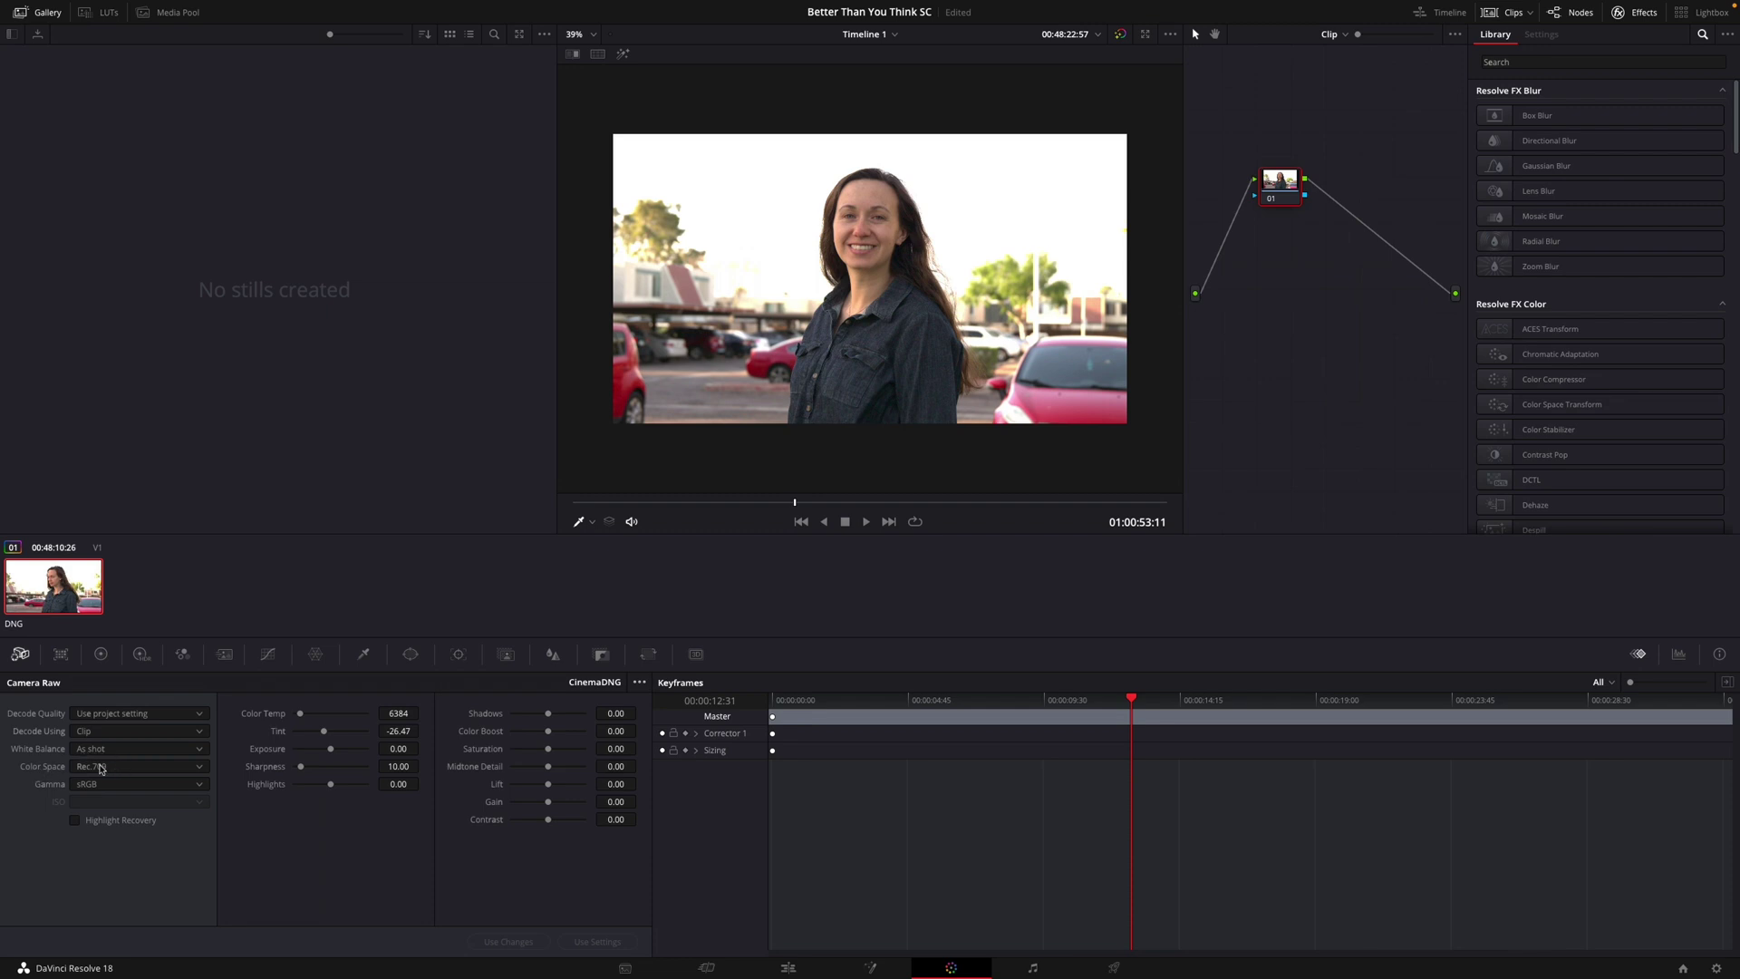
left_click(101, 767)
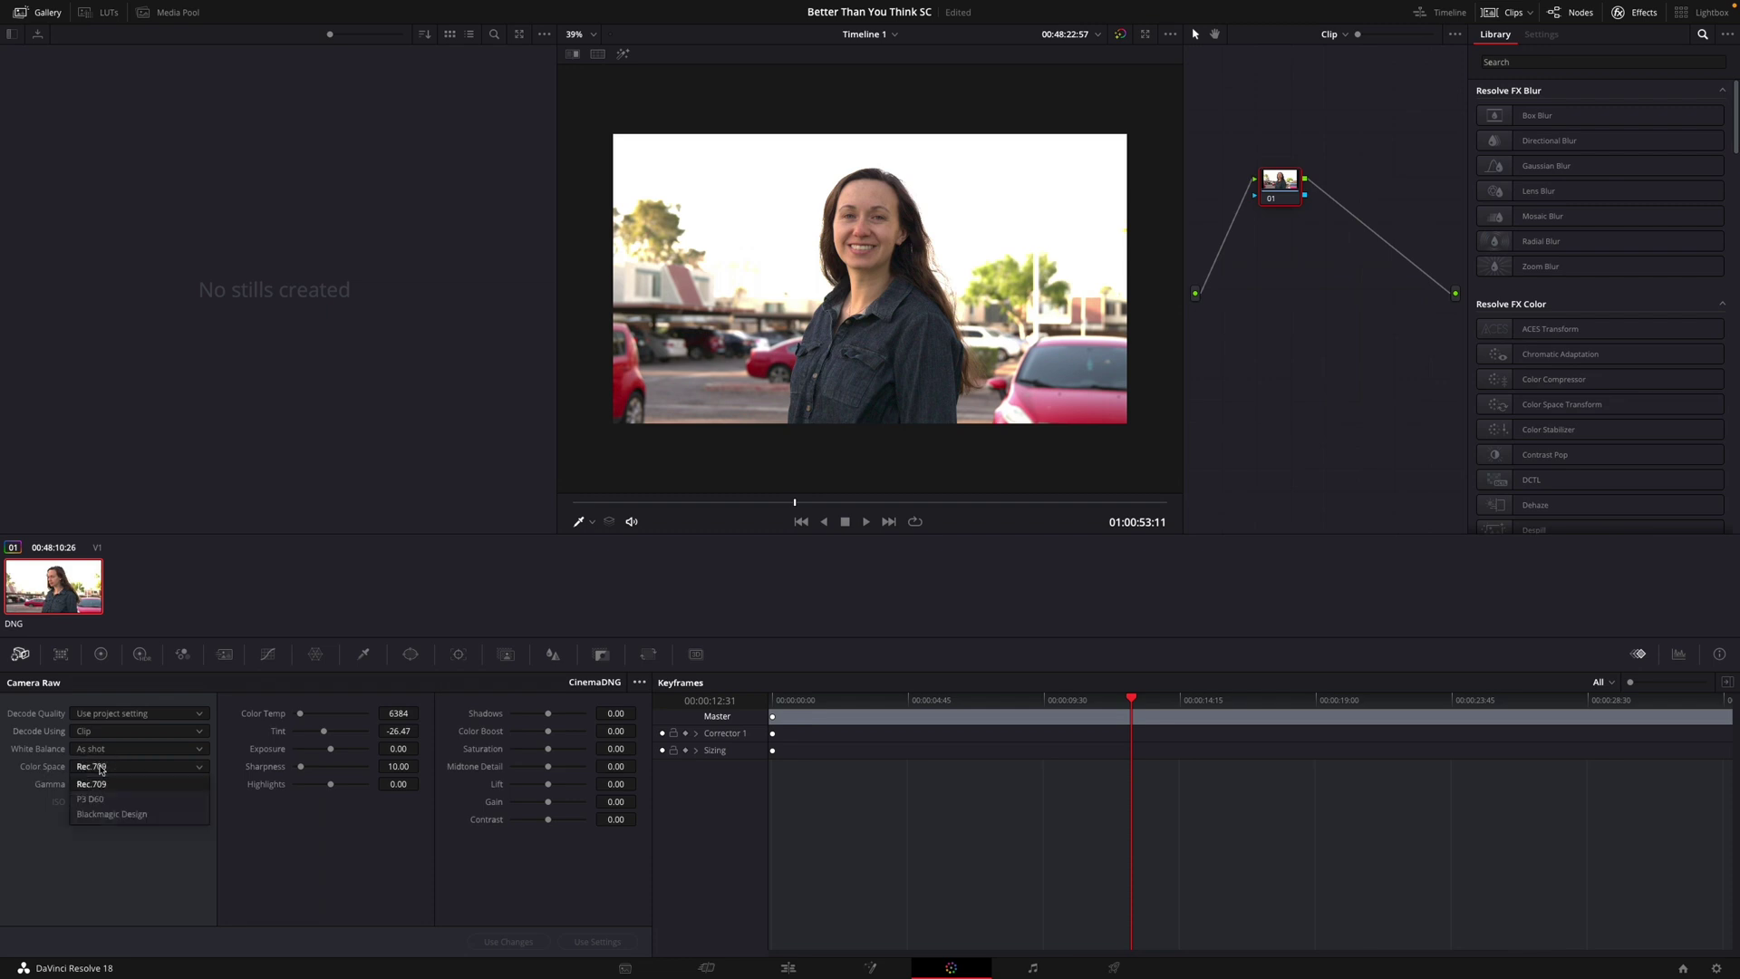
left_click(109, 814)
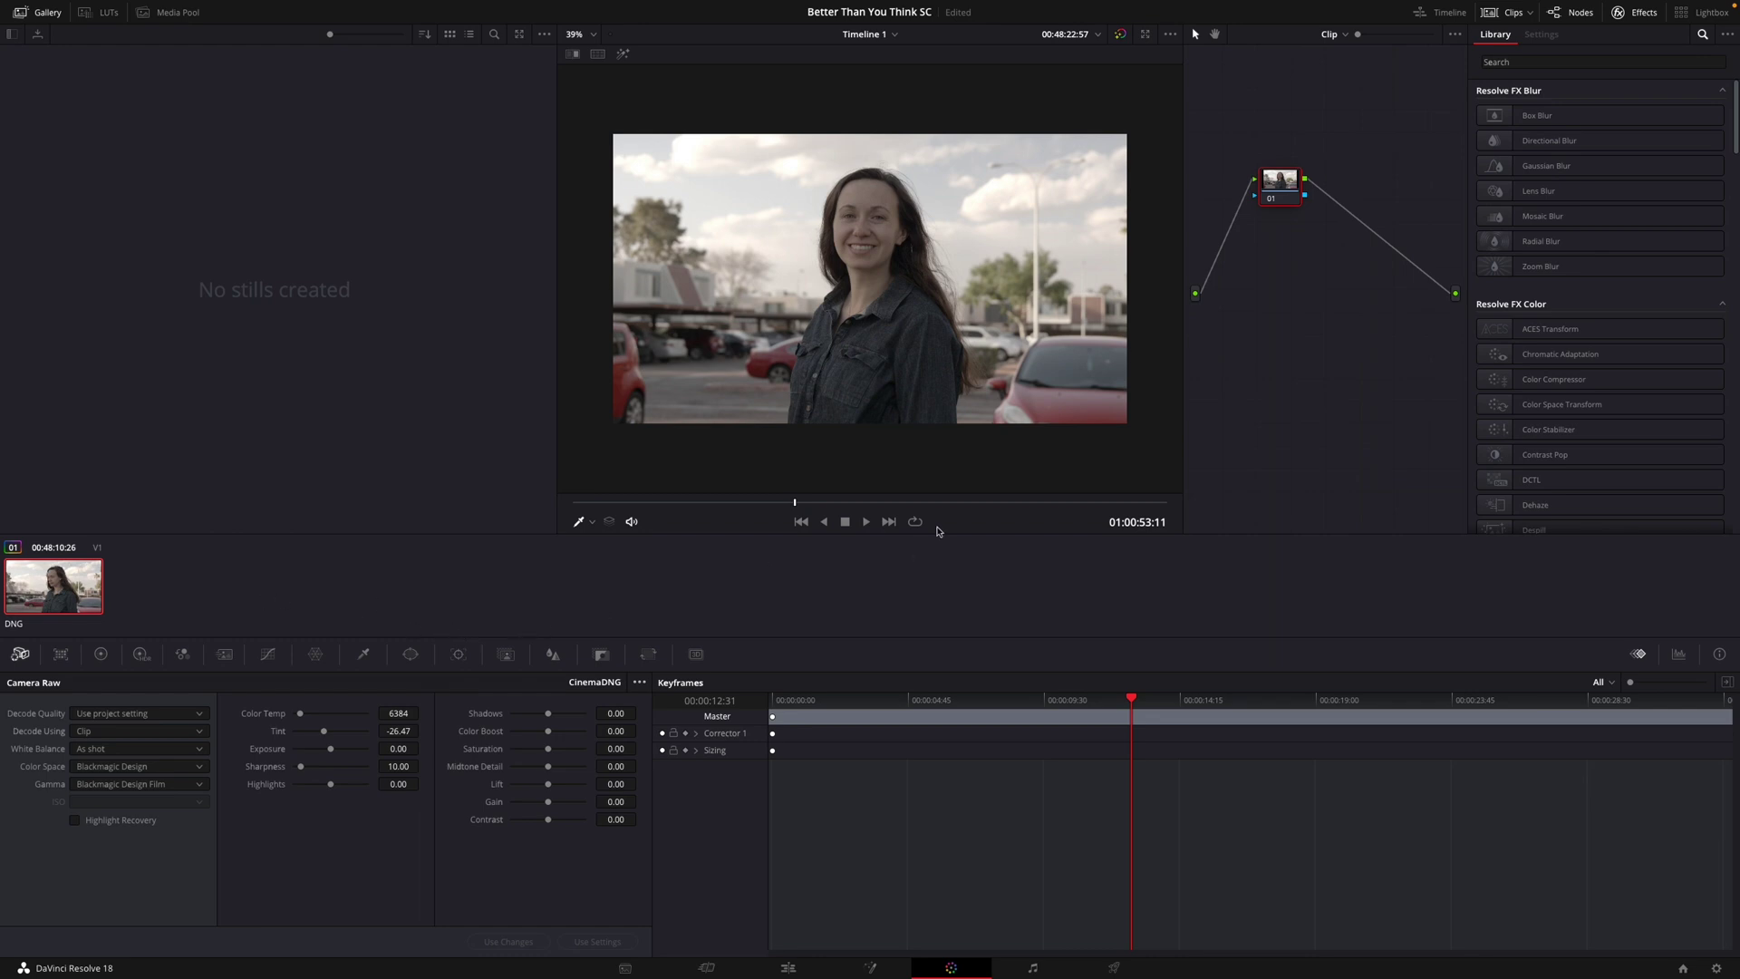
right_click(1278, 189)
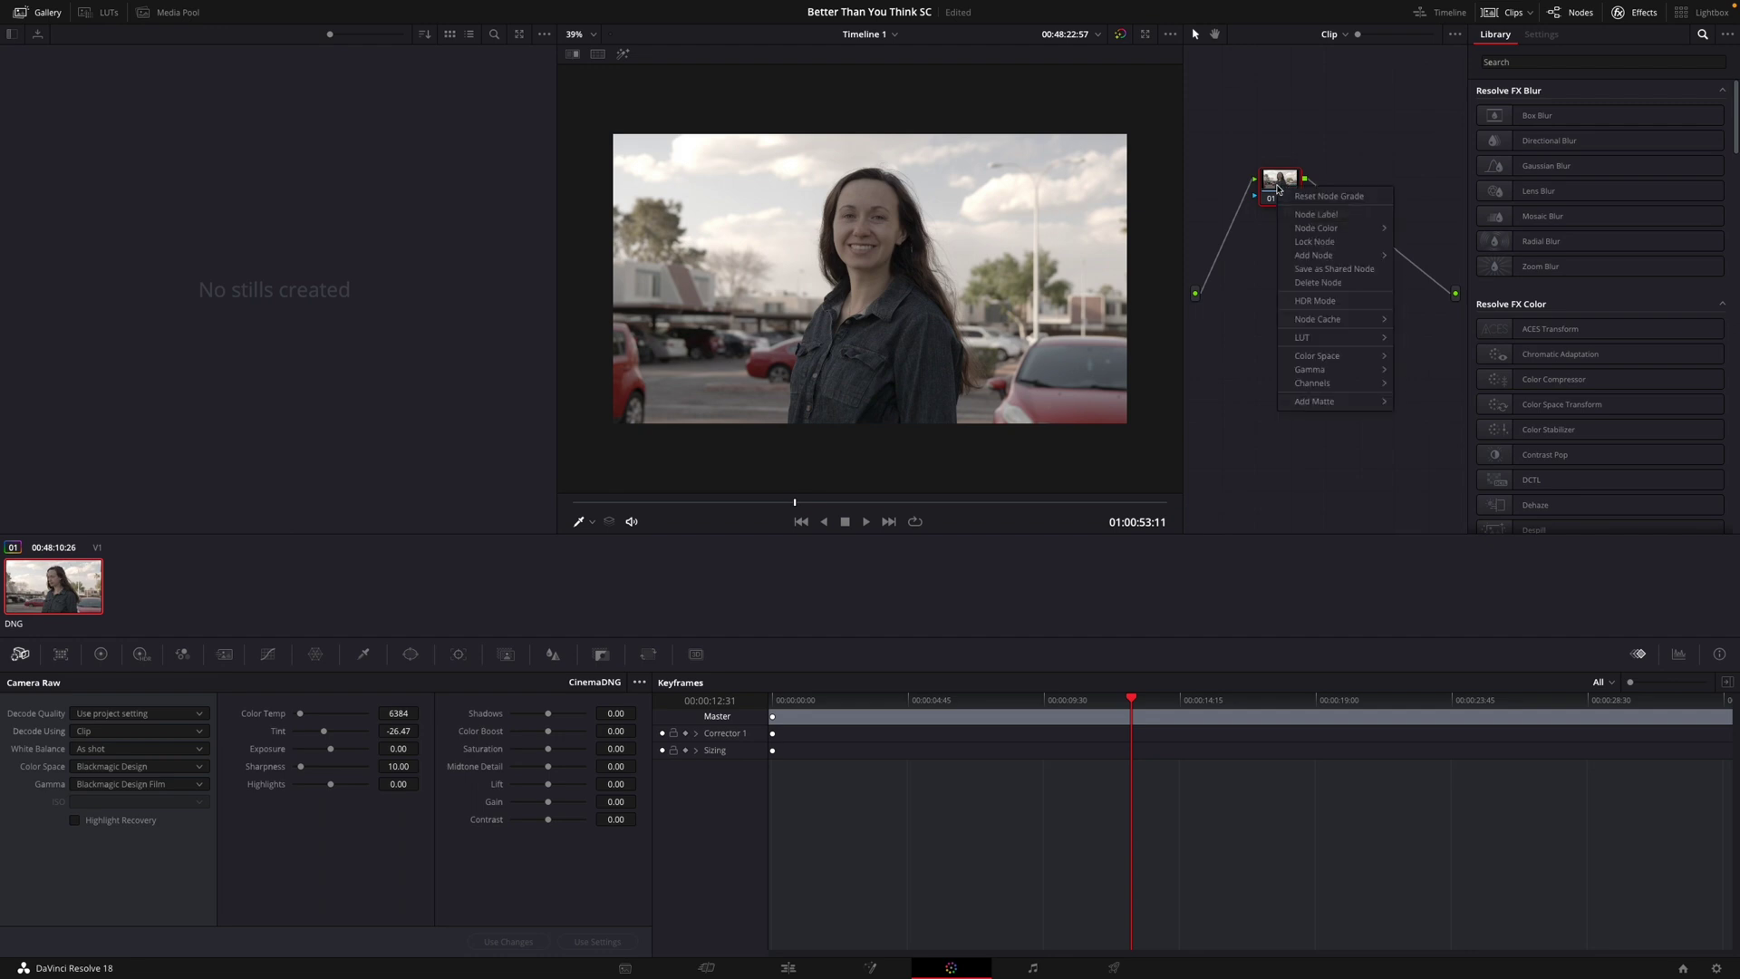
Browse the Buttery LUTs catalogue of camera-specific NATURAL Rec709 LUT packs.
mouse_move(1347, 338)
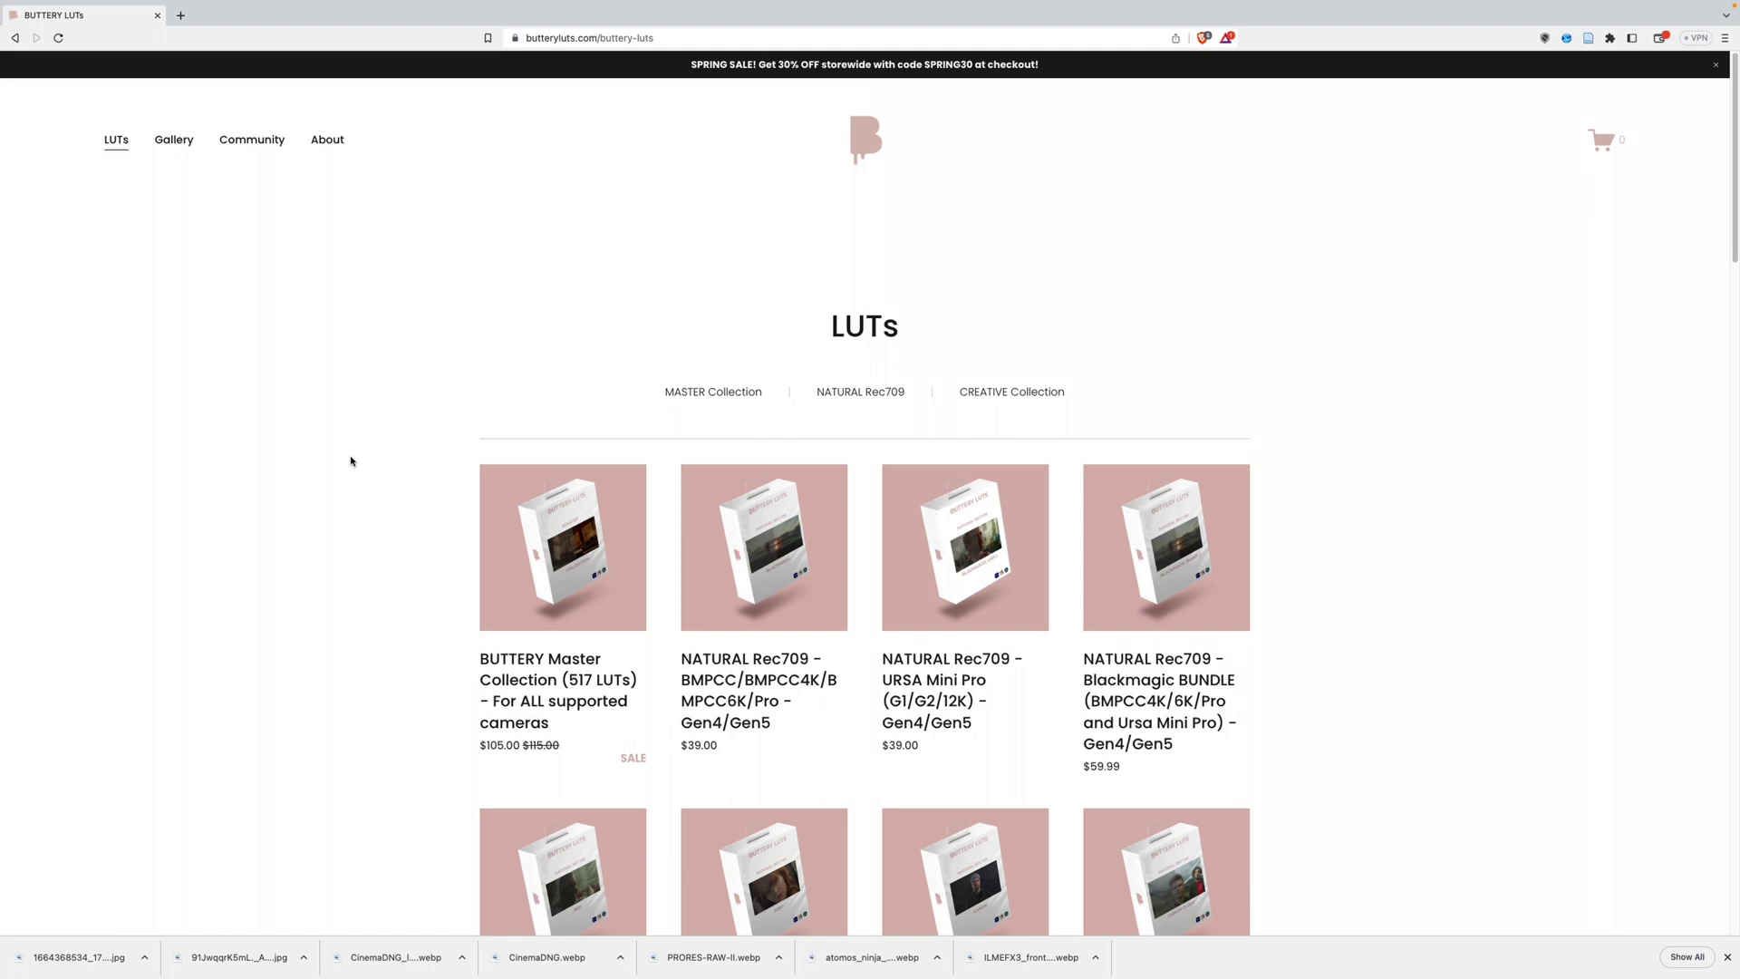
scroll(351, 461, "down", 5)
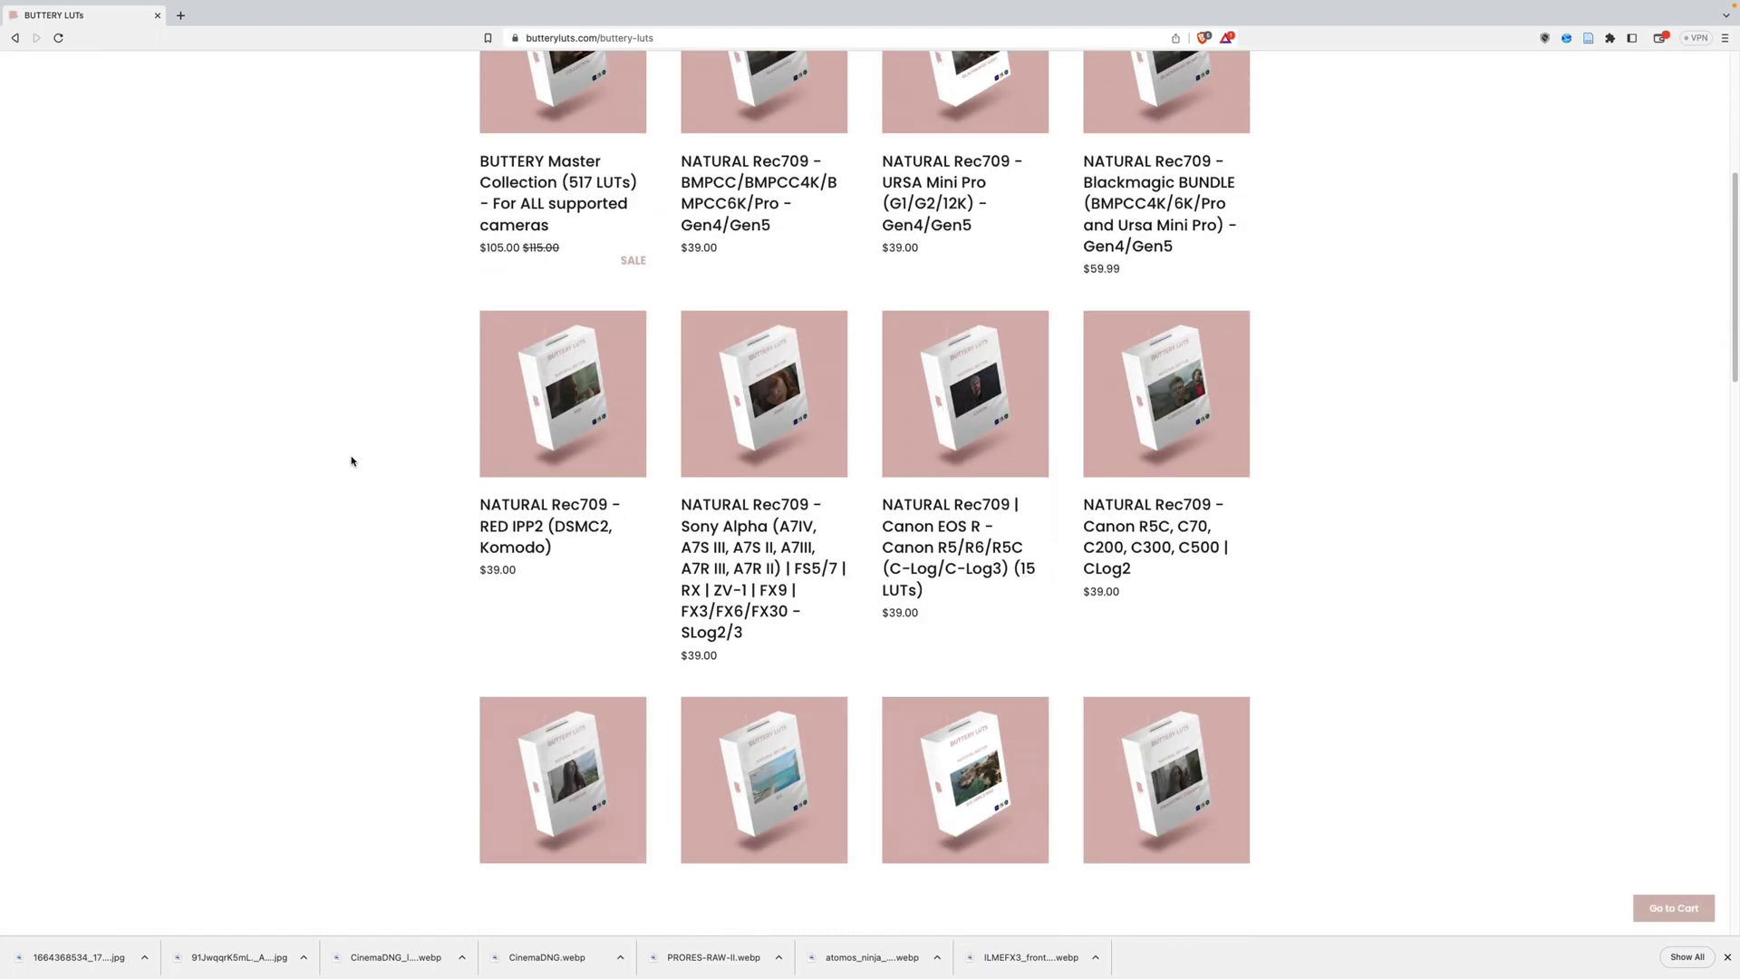
scroll(351, 462, "down", 4)
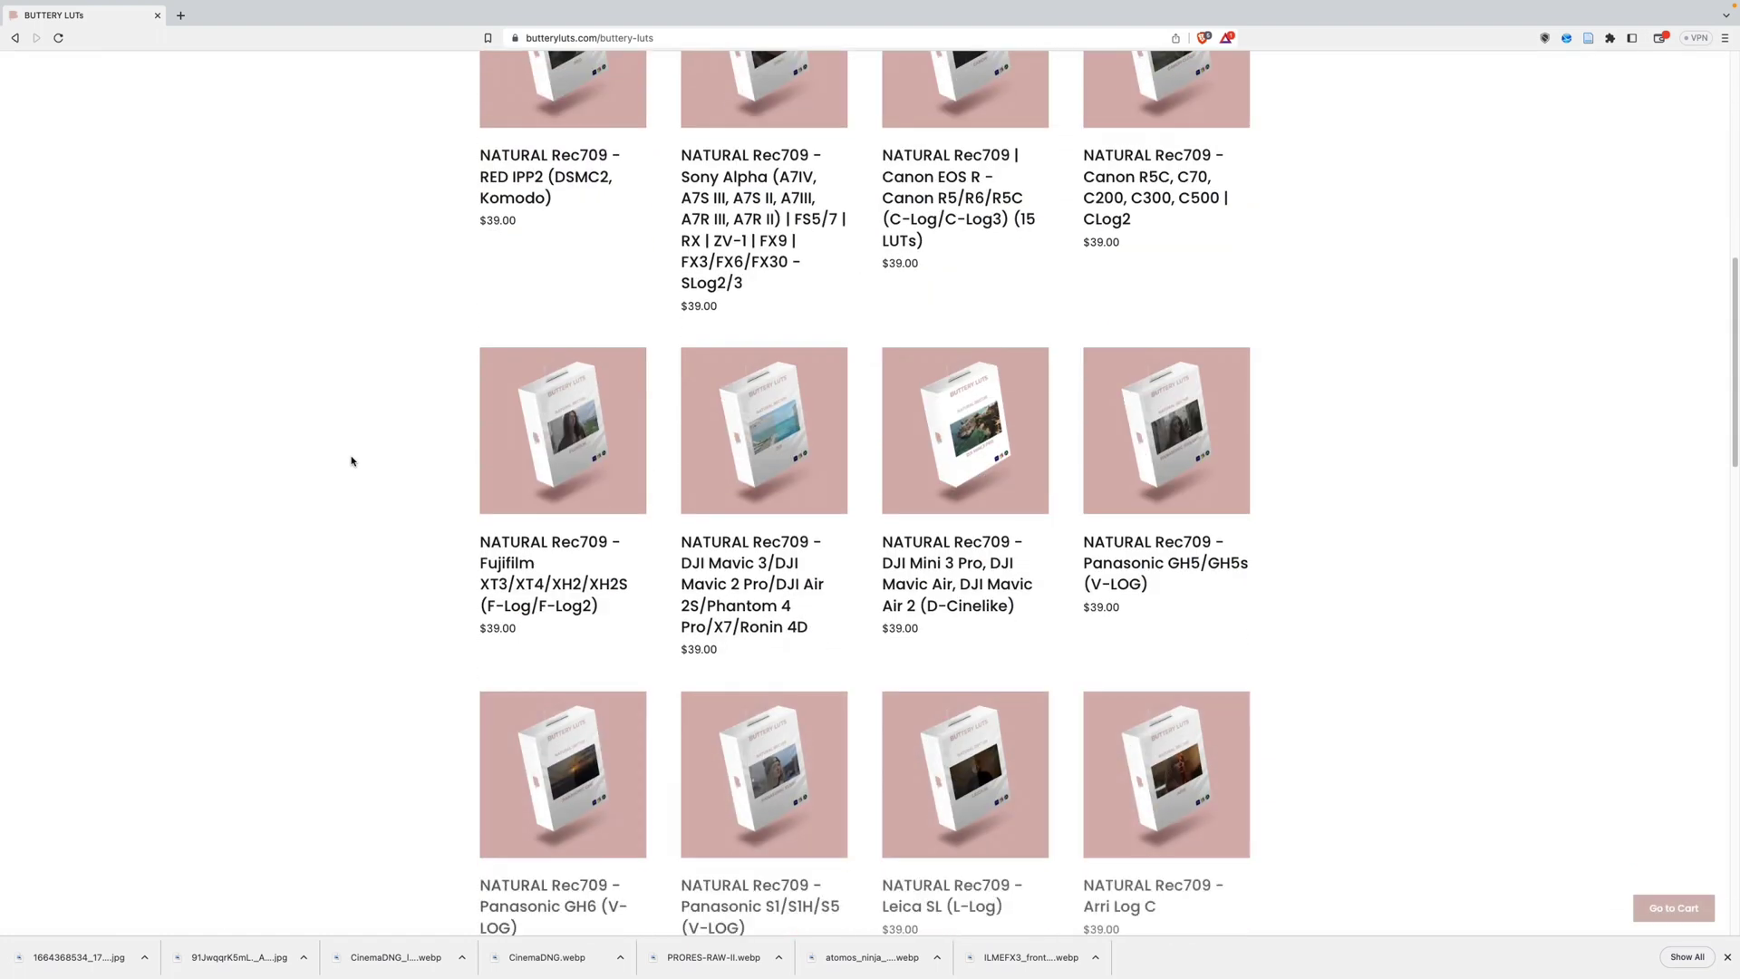
scroll(352, 461, "down", 4)
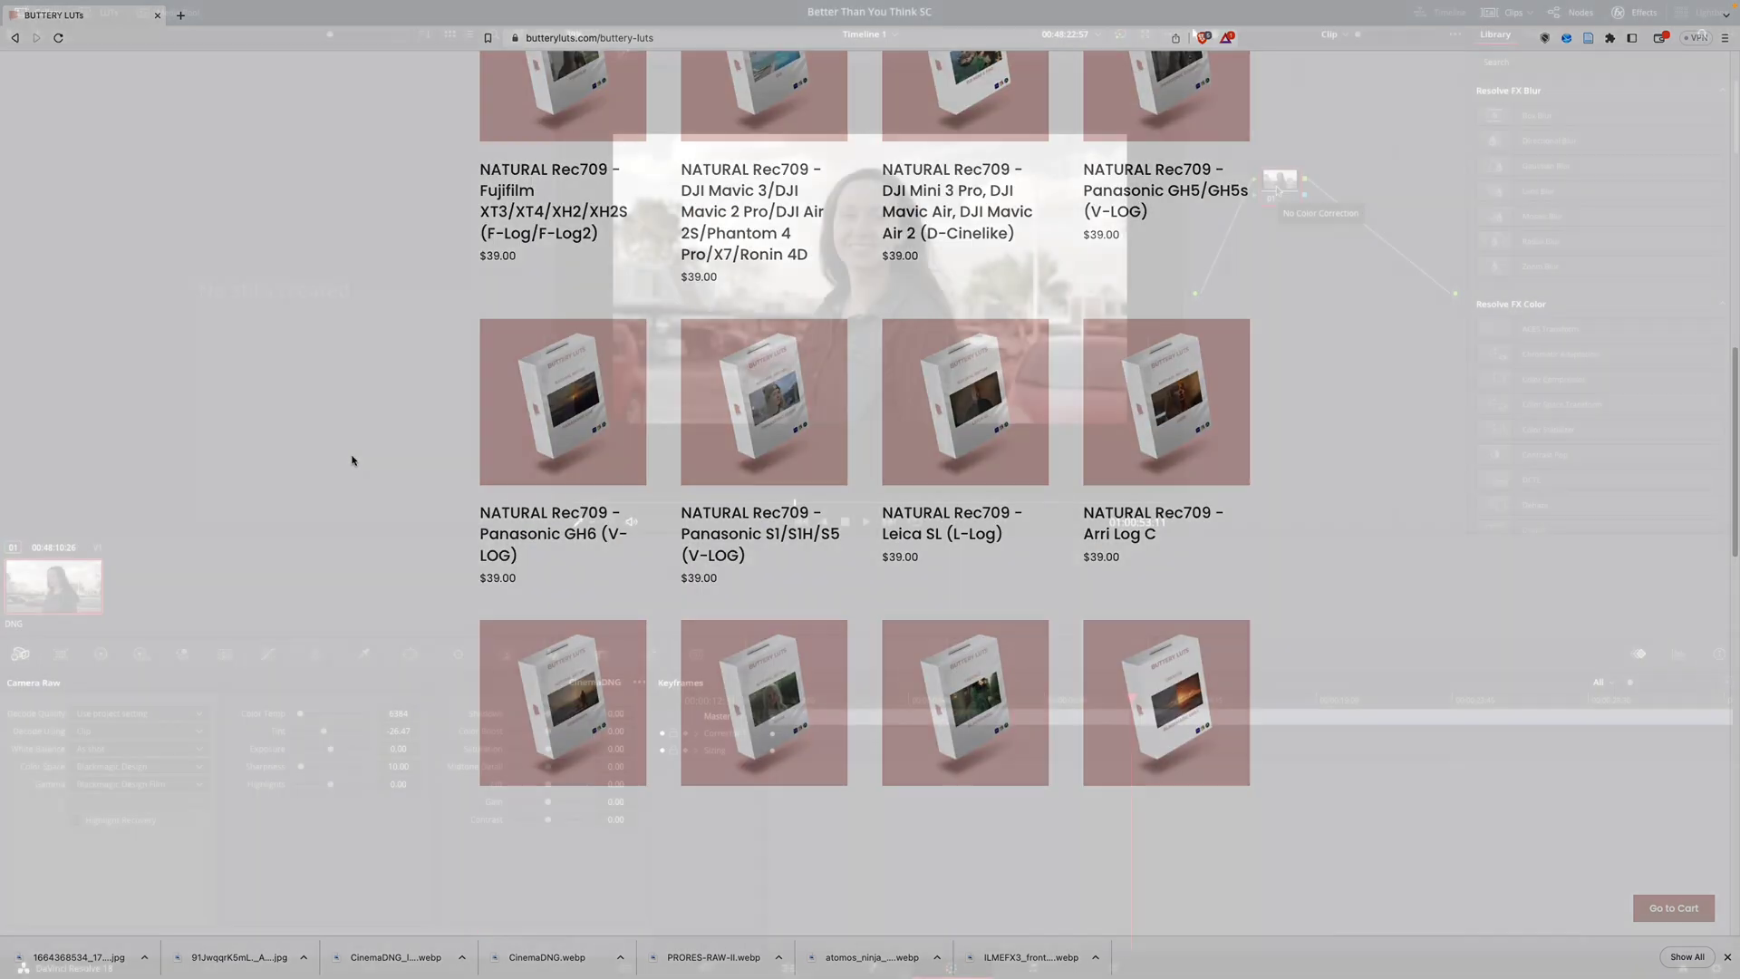
right_click(1278, 186)
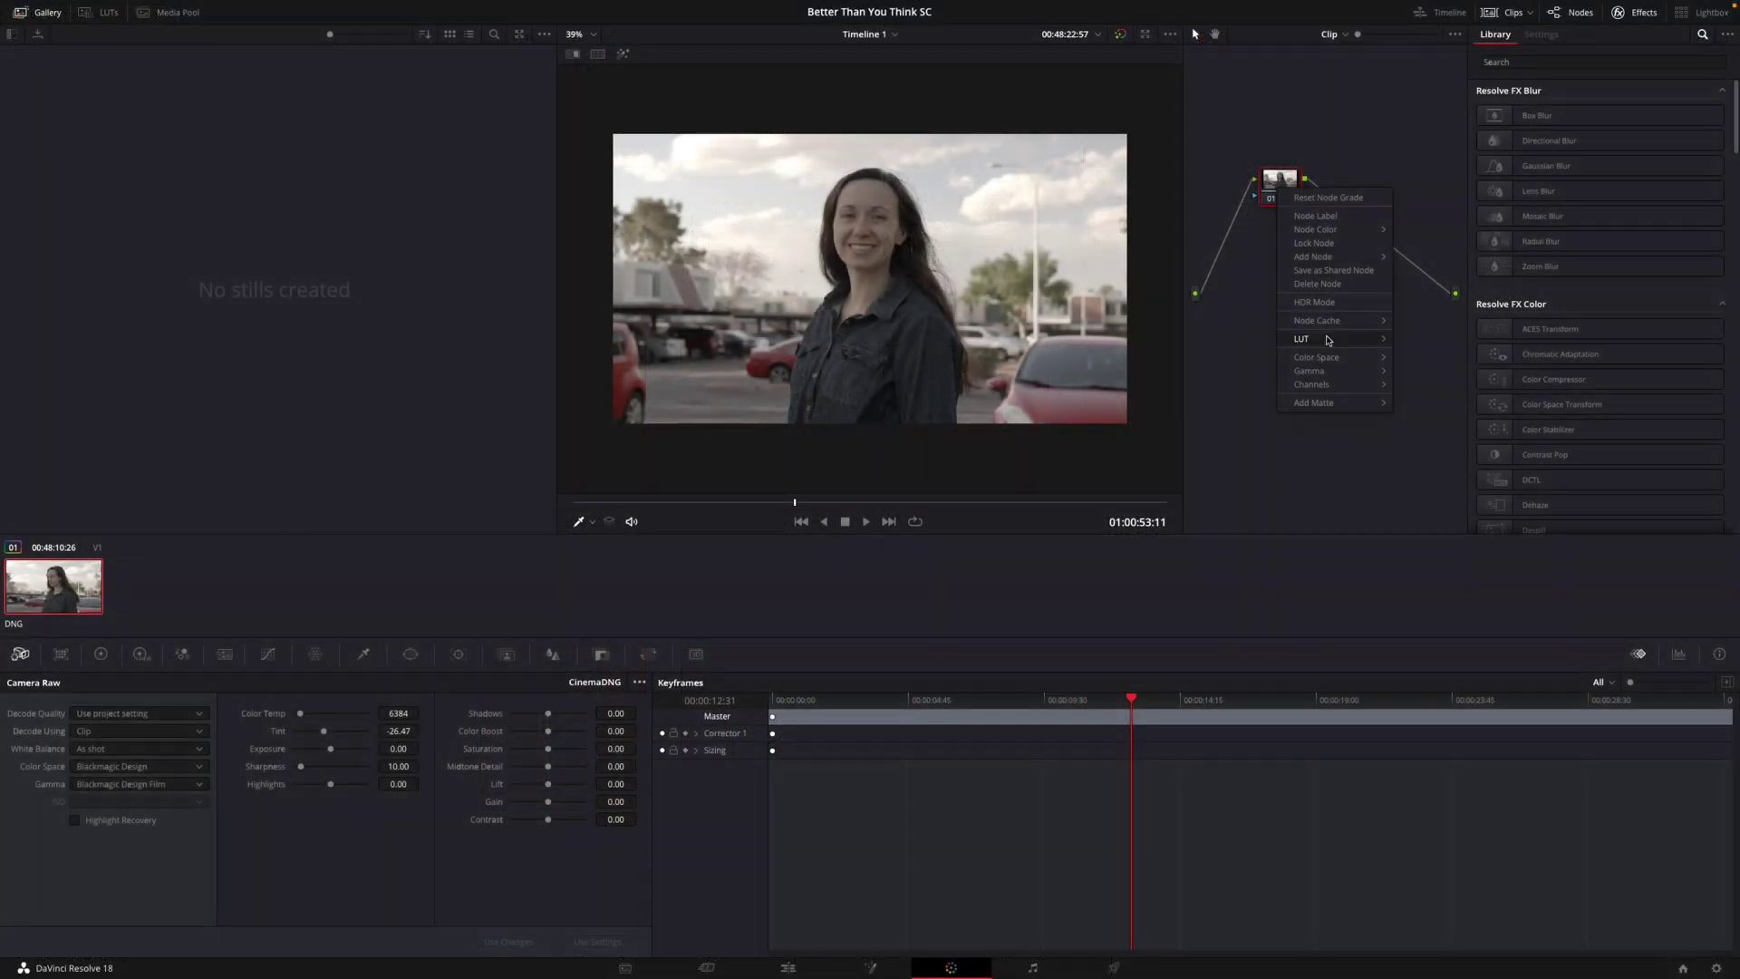
Apply the BMPCC4K_6K_Natural_Rec709_V3 LUT to node 01.
mouse_move(1328, 340)
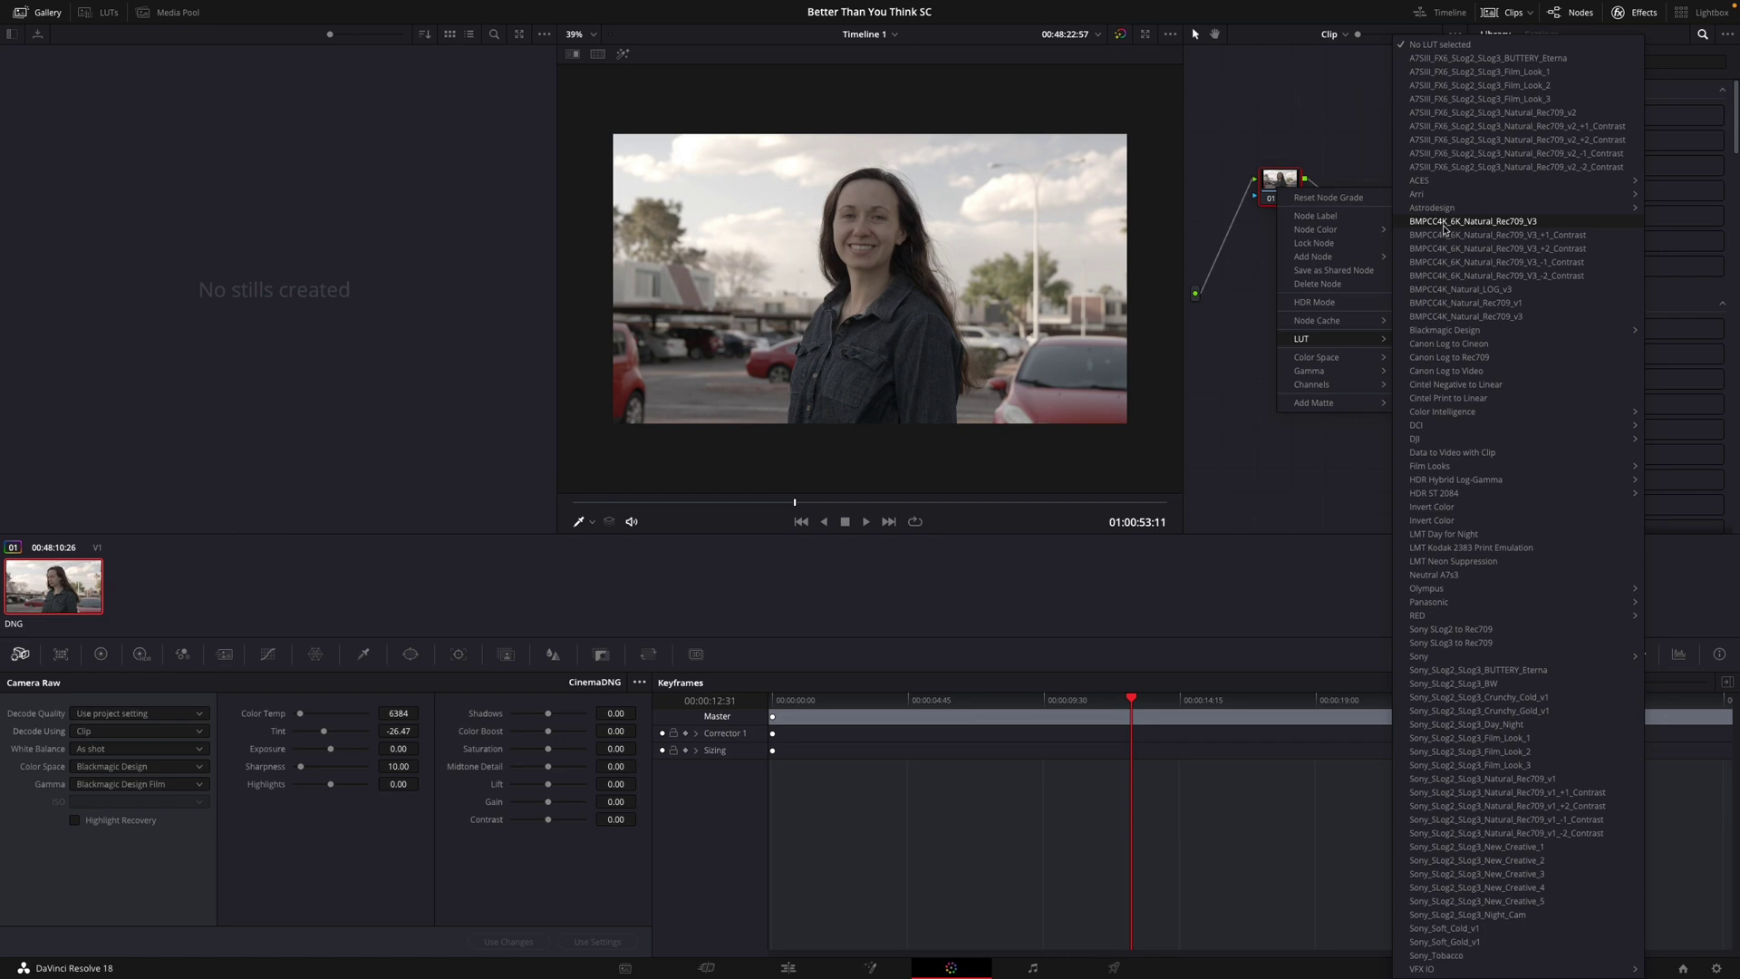
left_click(1507, 223)
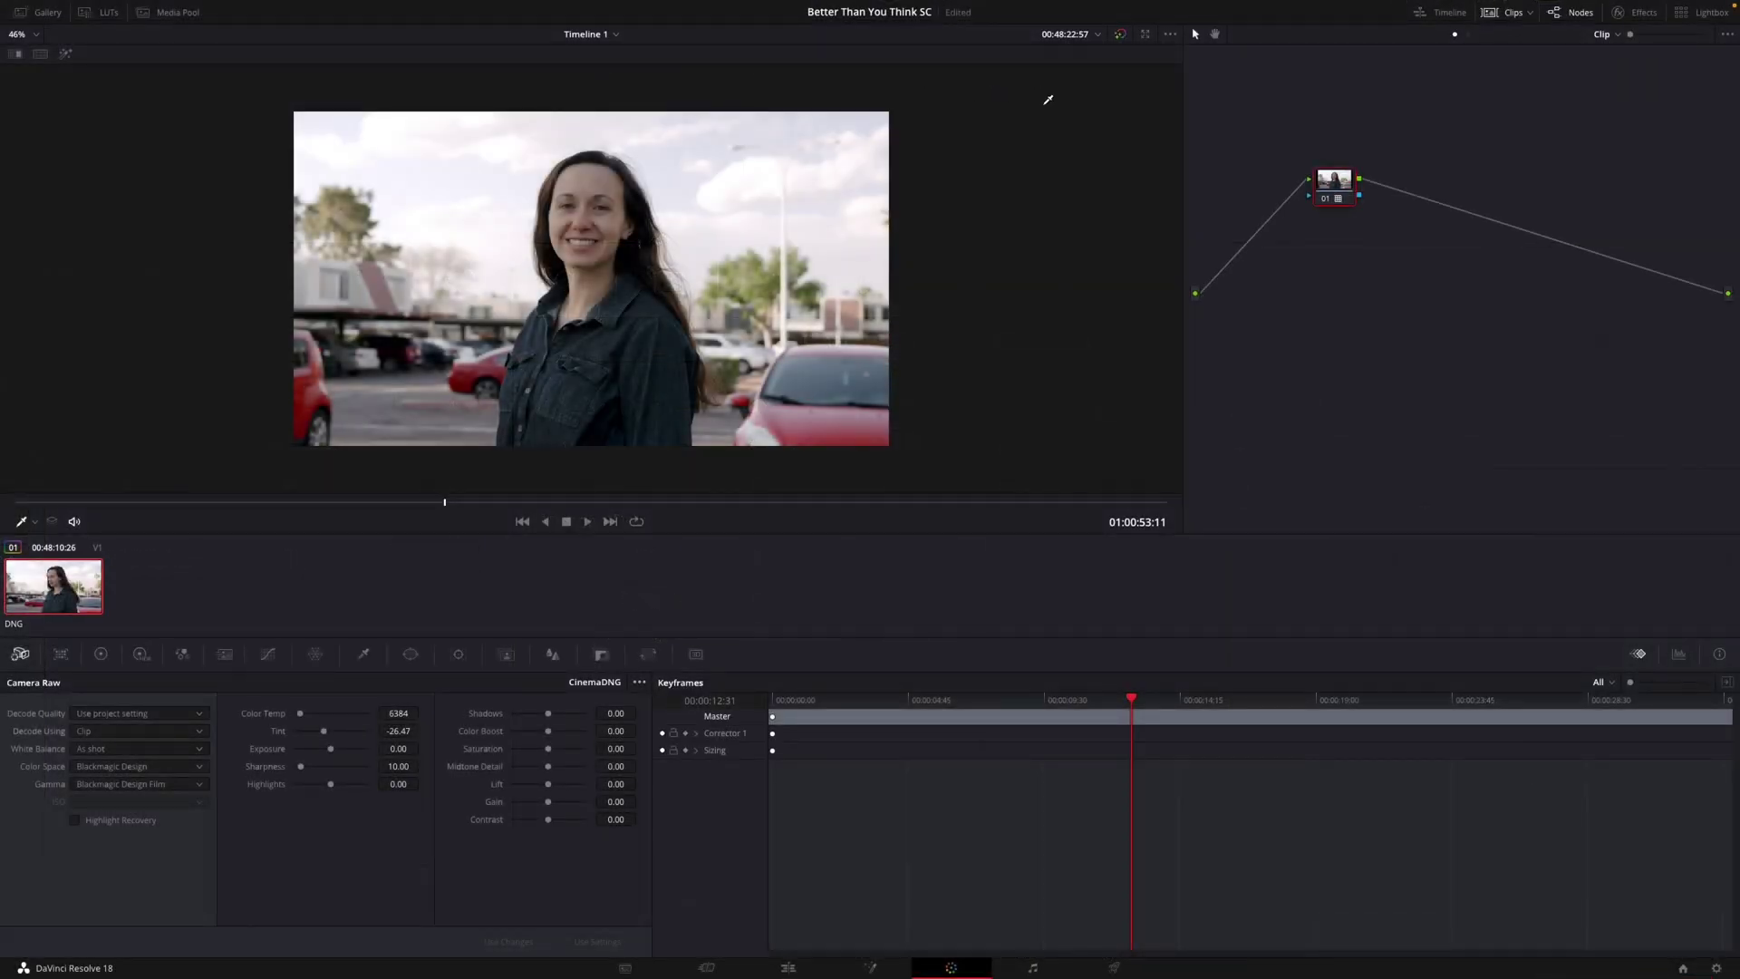
Set Camera Raw contrast 25.20, saturation 58.20, highlights -61.80, exposure 0.63, shadows 14.50.
left_click(1496, 15)
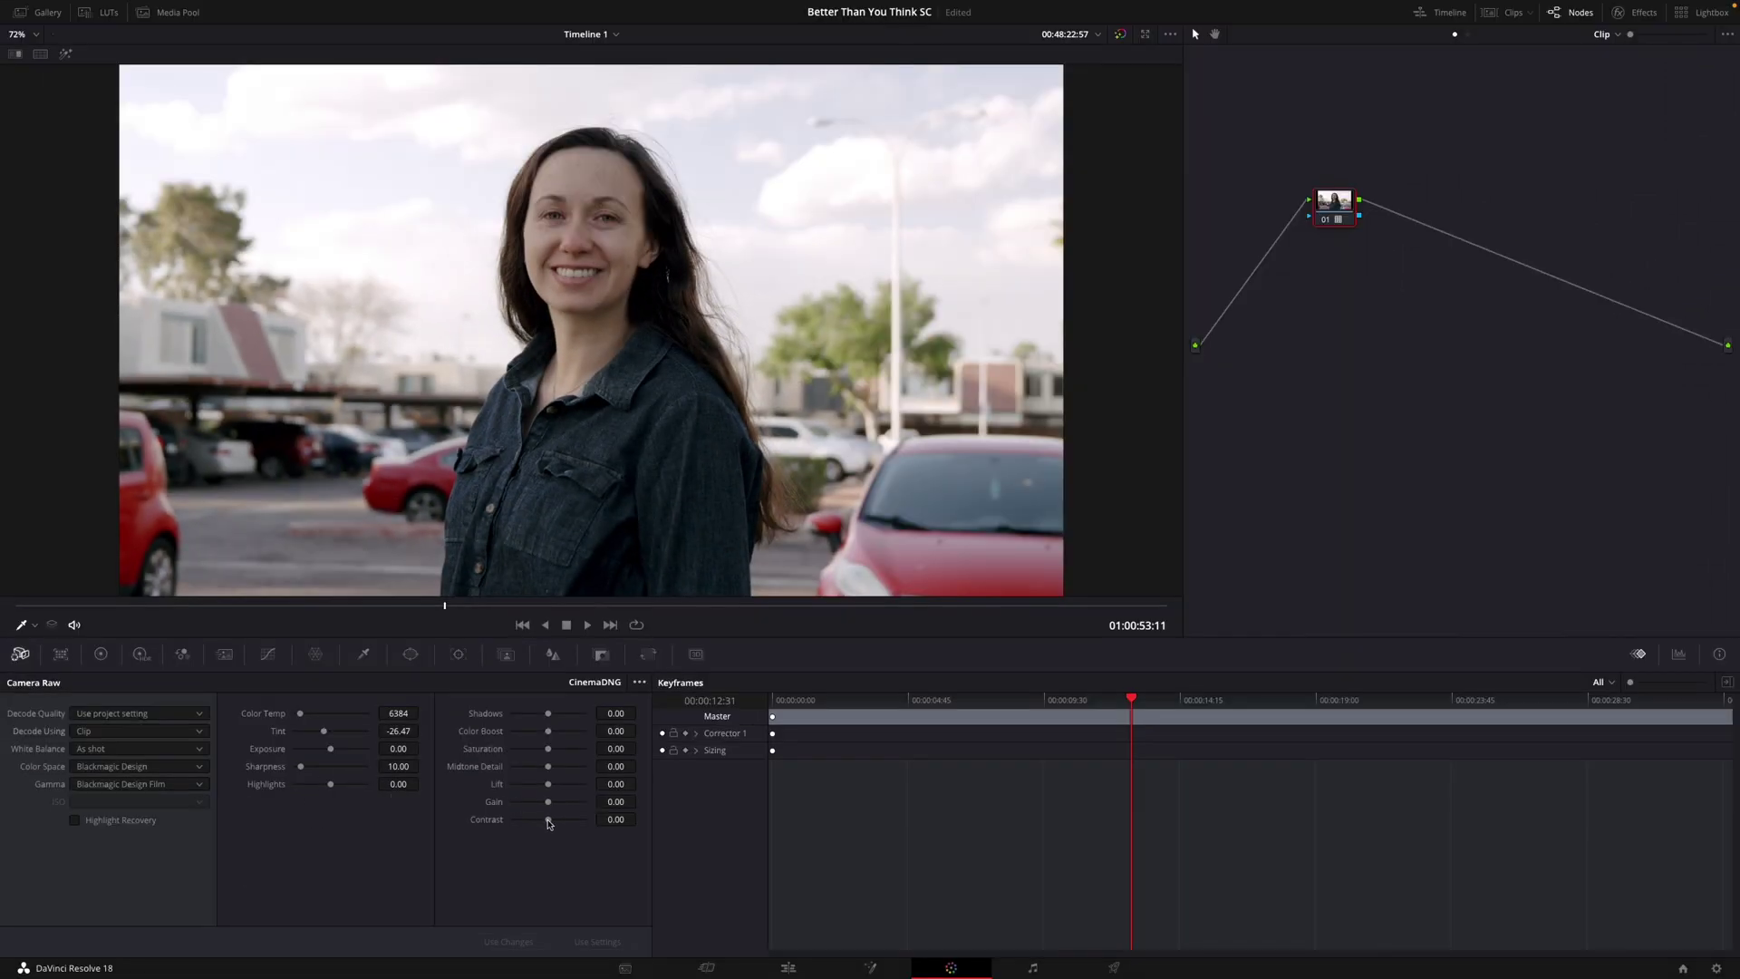
left_click_drag(550, 822, 560, 822)
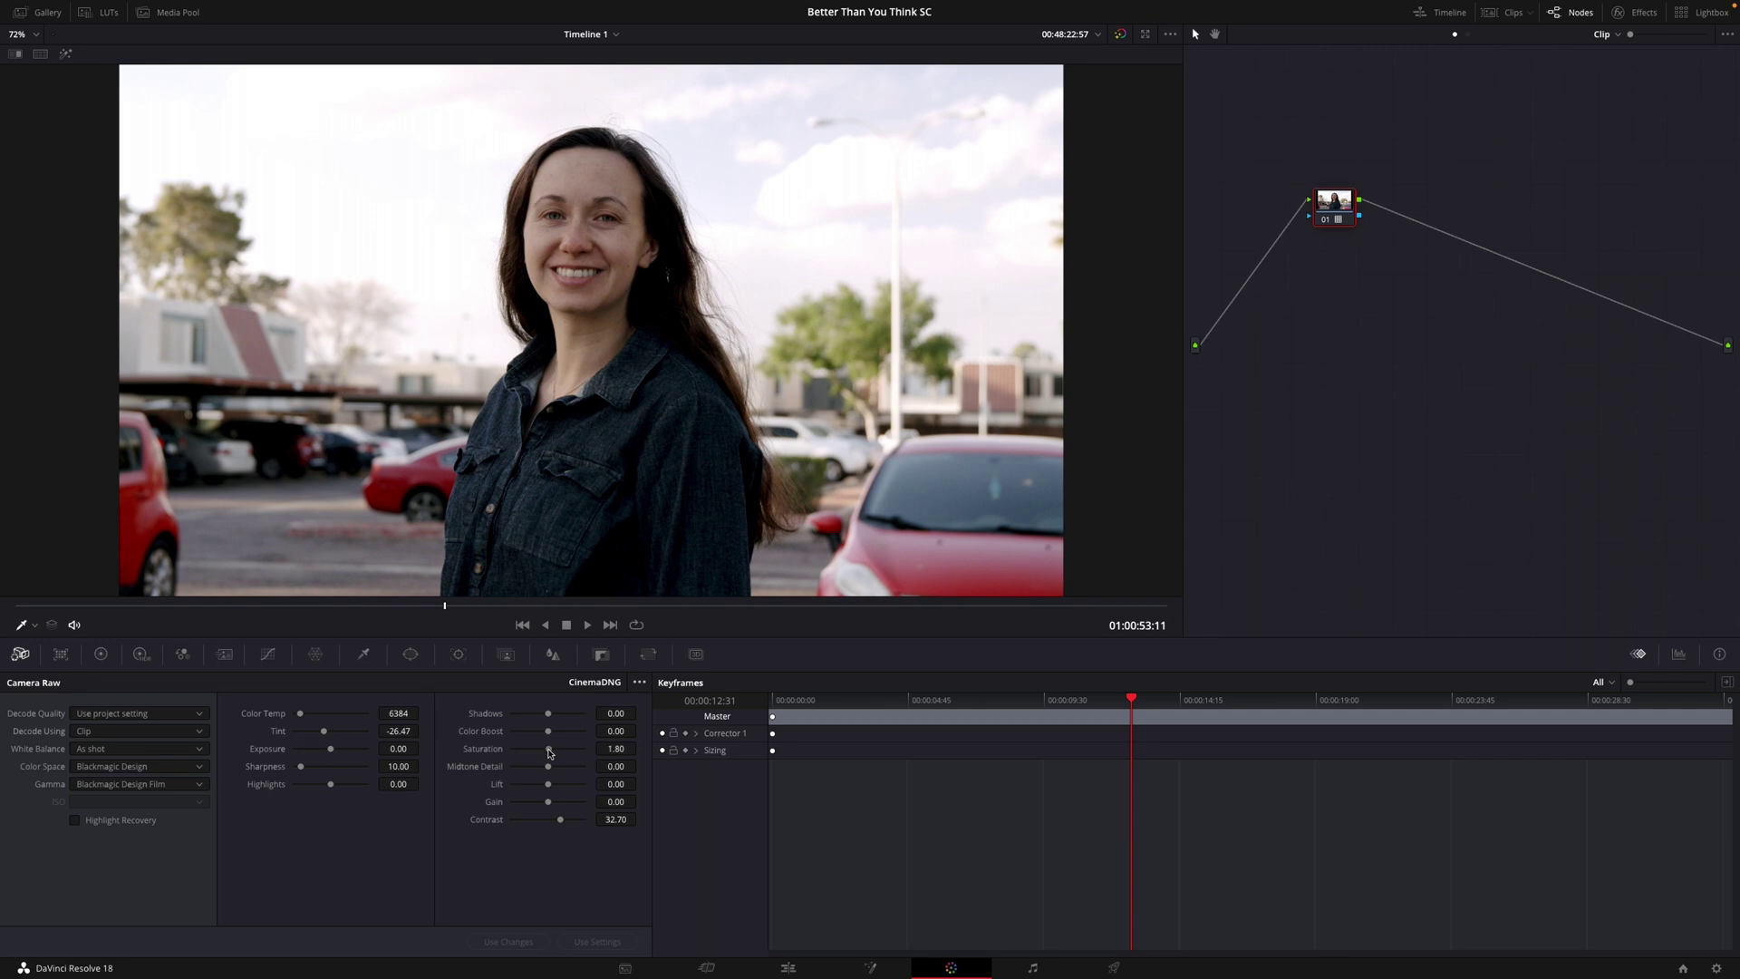
left_click_drag(548, 751, 571, 752)
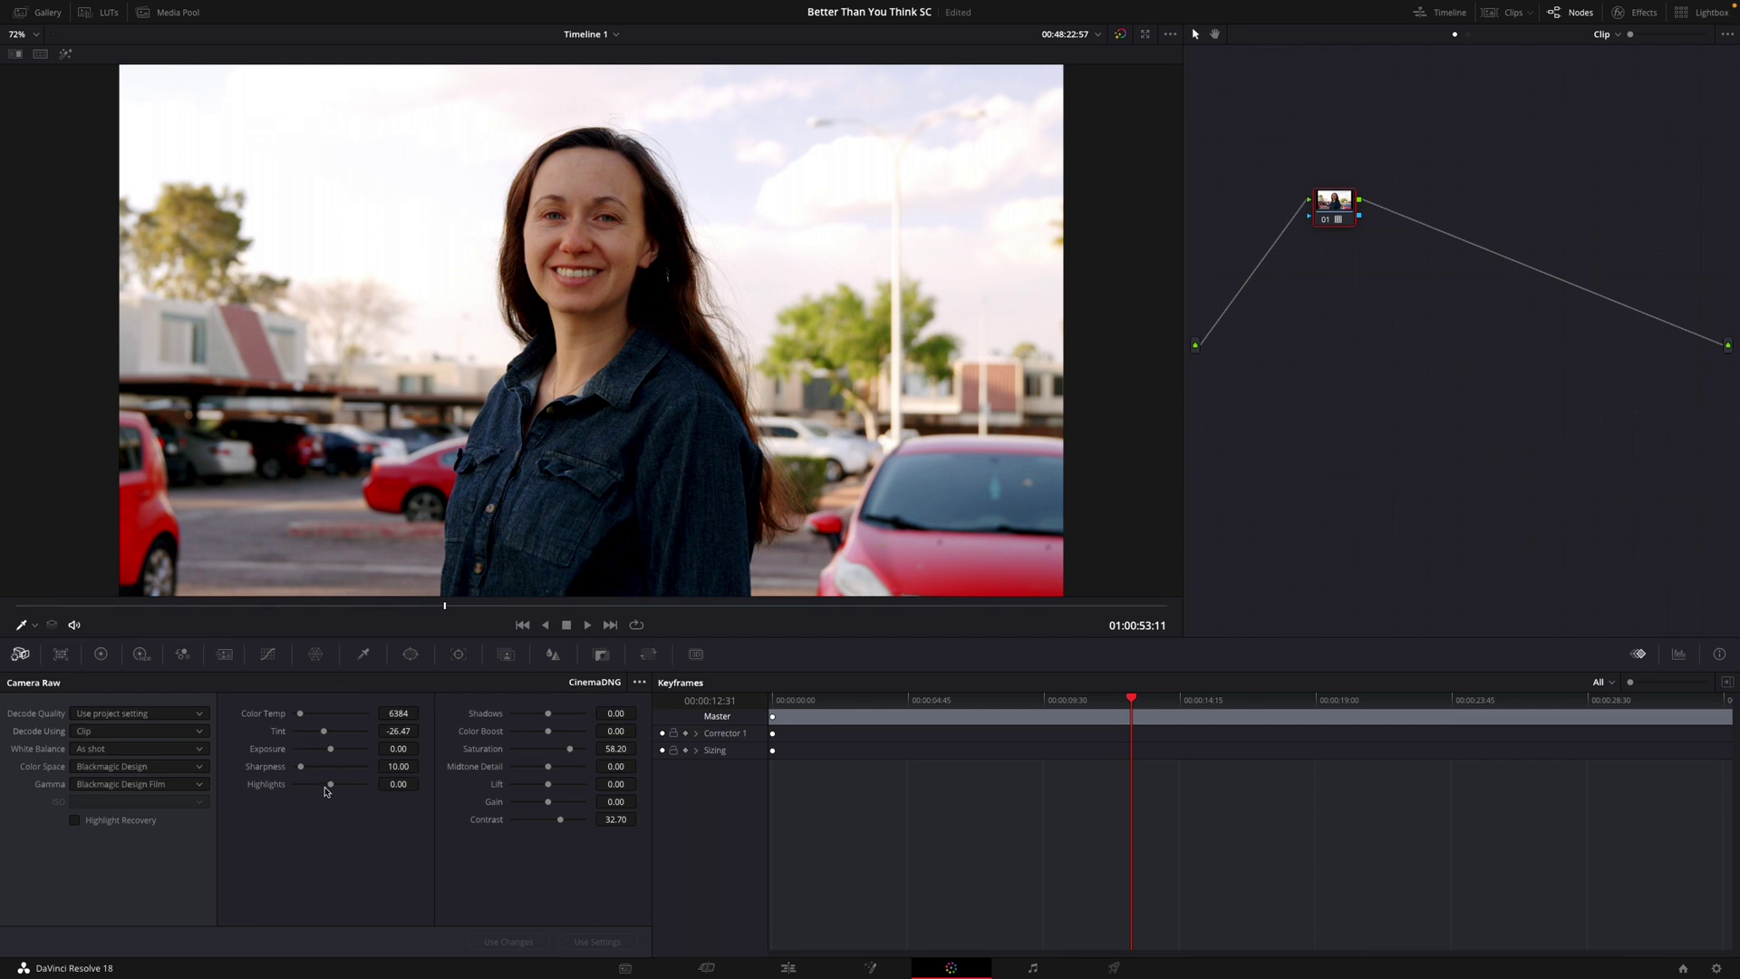
left_click_drag(332, 788, 308, 787)
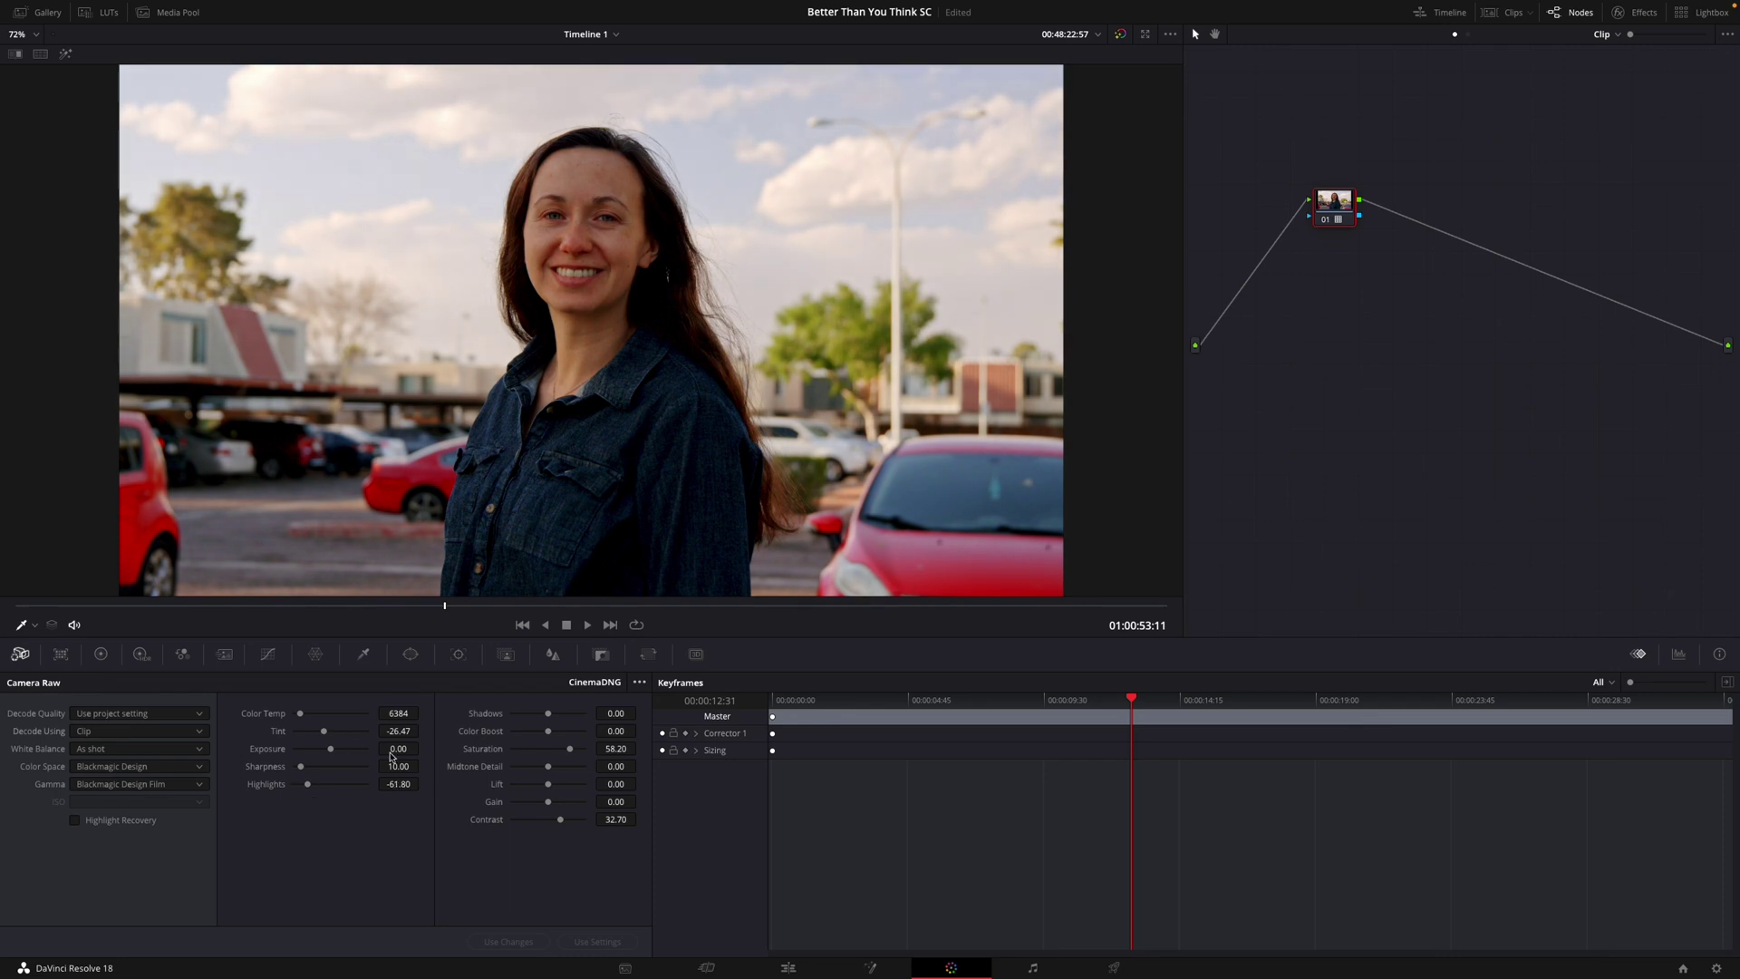
left_click_drag(332, 754, 335, 754)
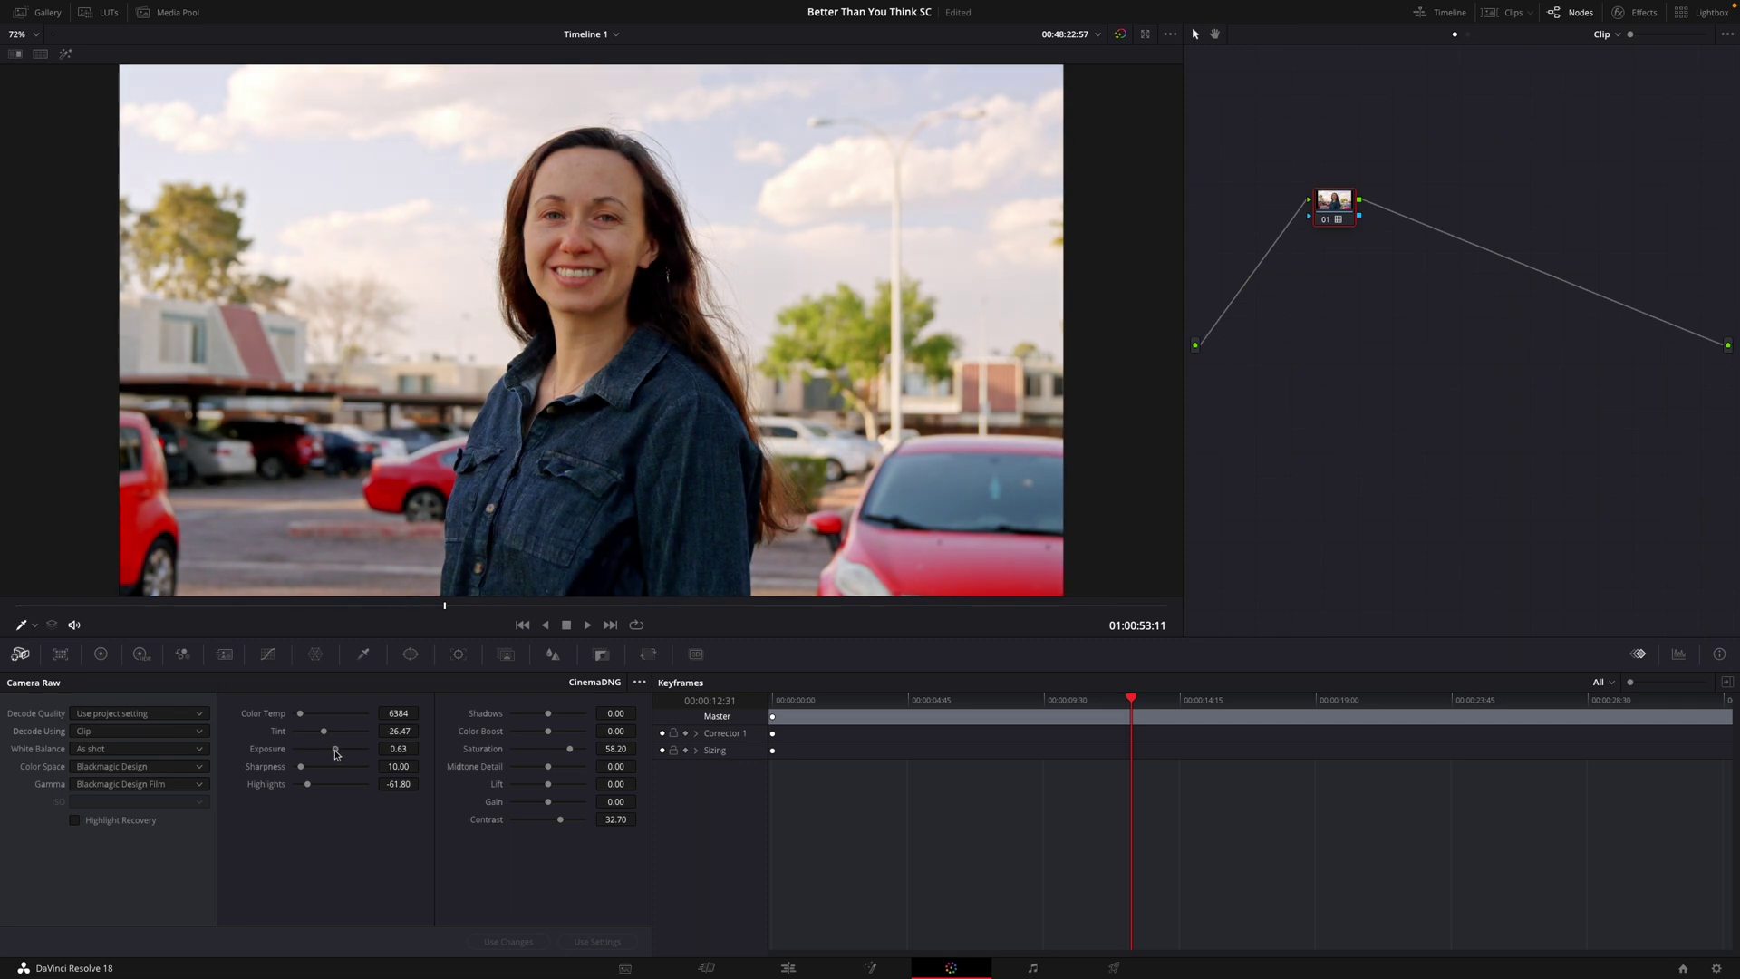
left_click_drag(609, 822, 601, 820)
left_click_drag(548, 714, 555, 716)
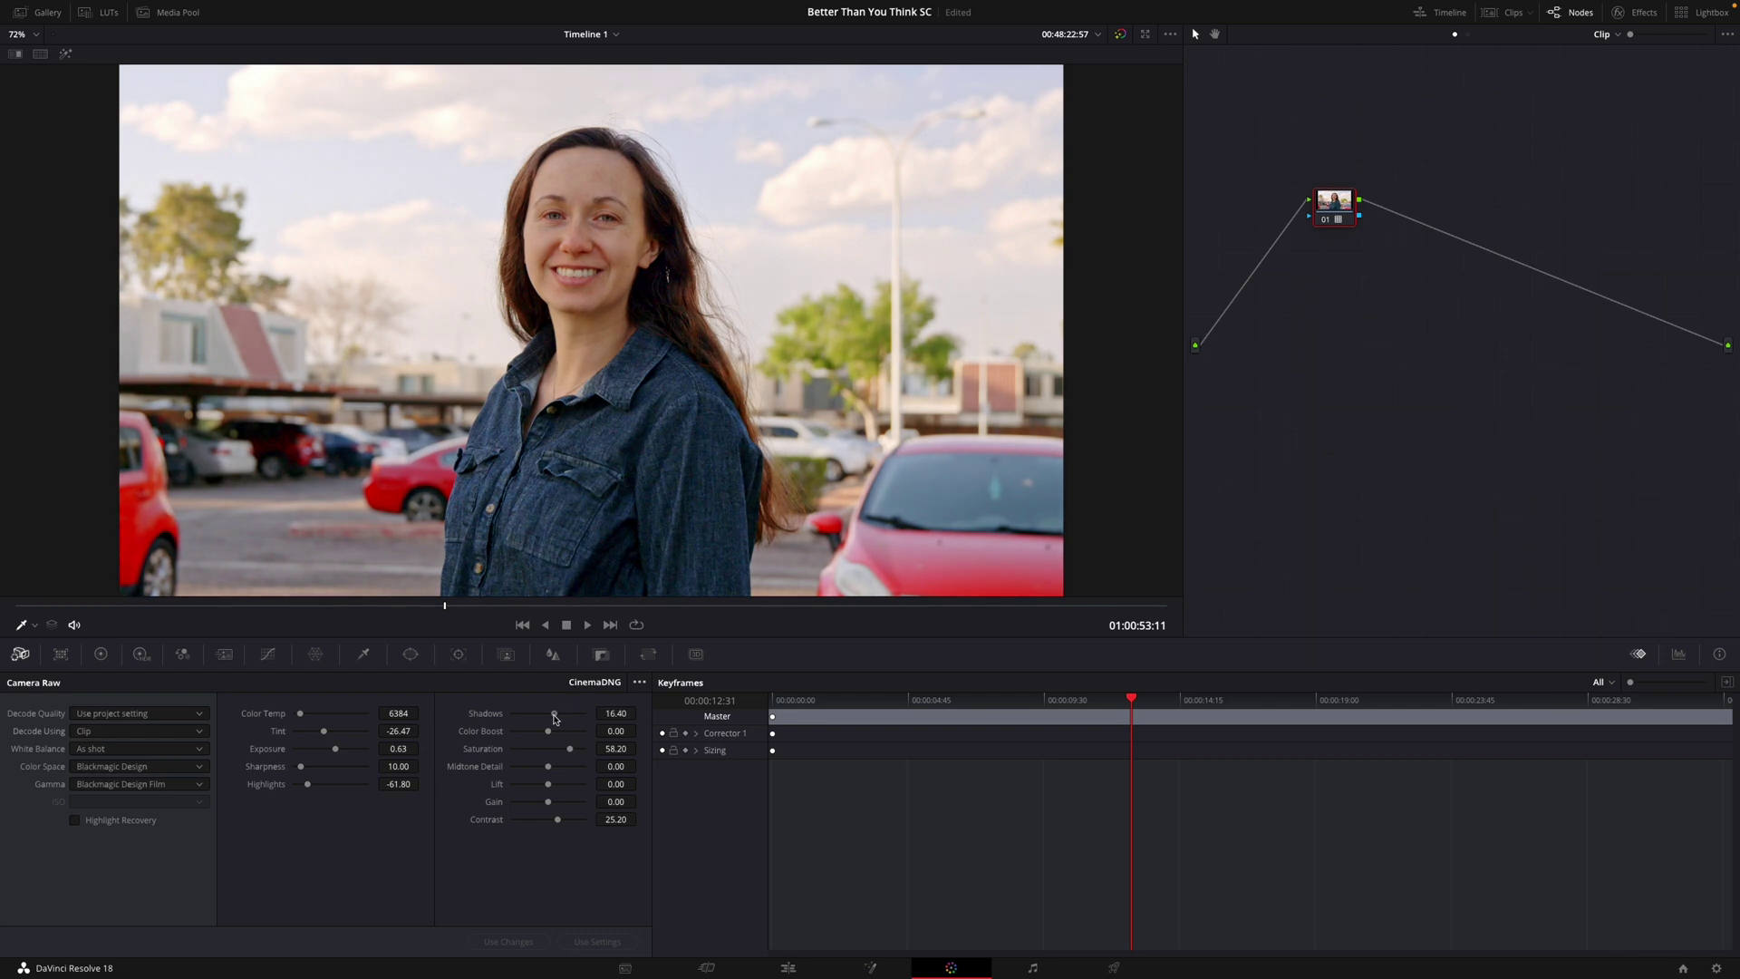
left_click_drag(554, 718, 552, 717)
scroll(658, 334, "up", 8)
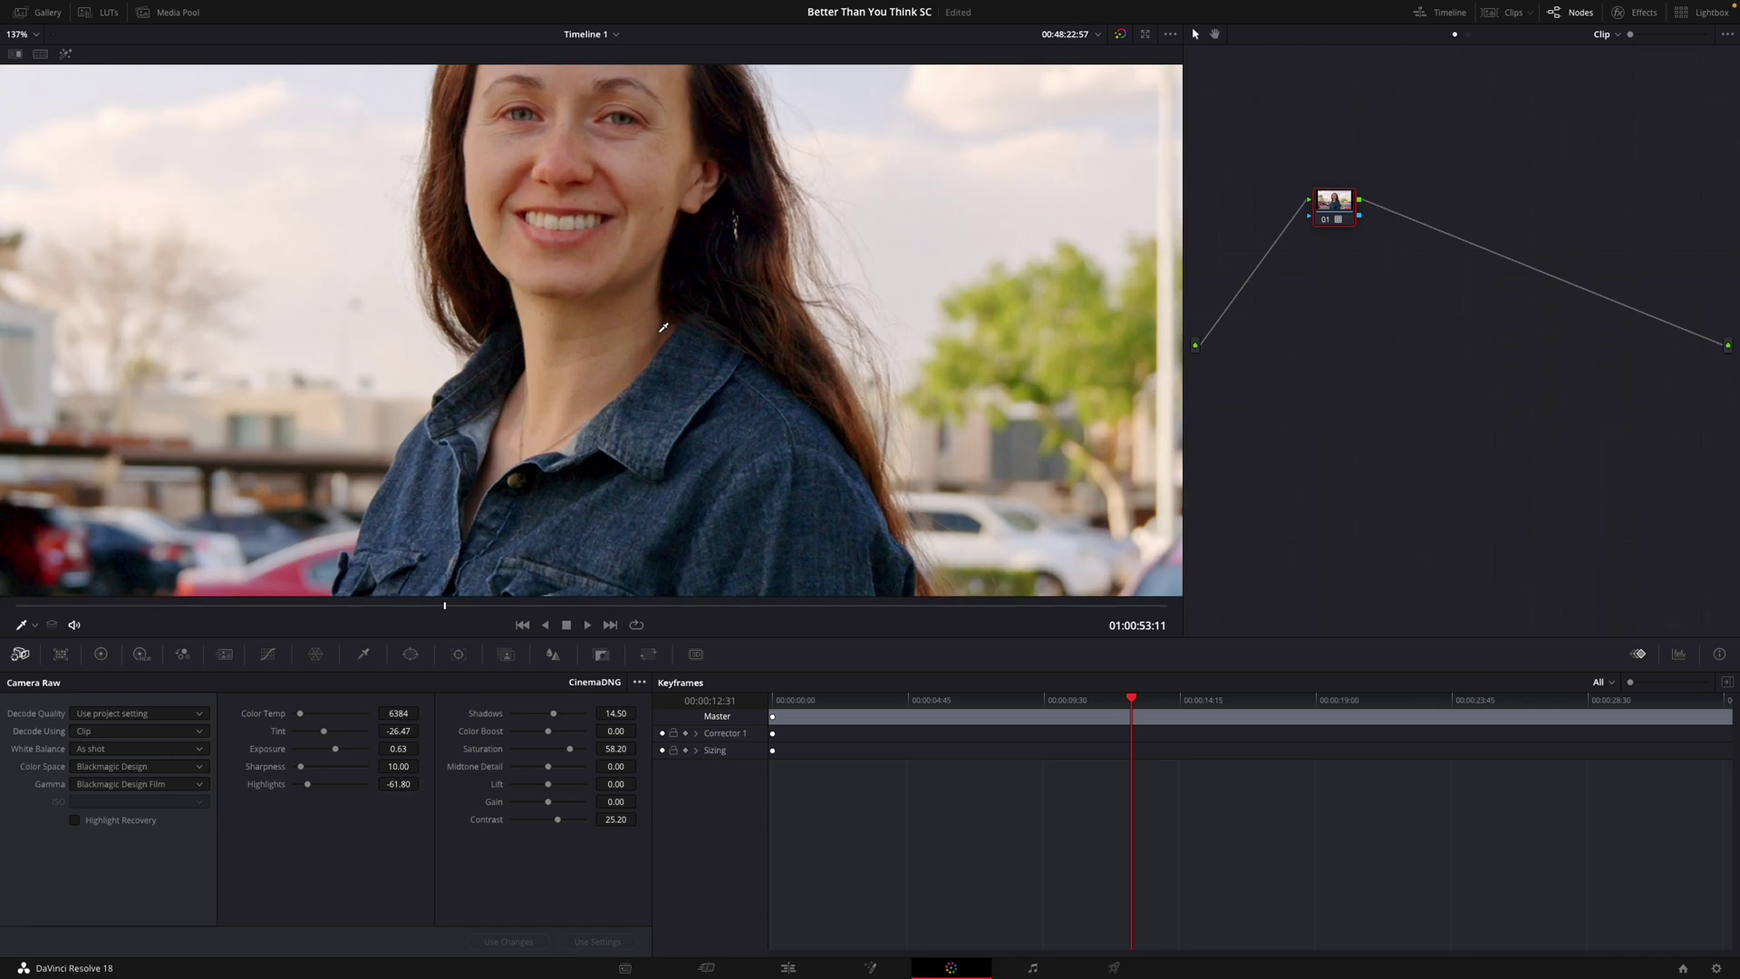
key("super+space")
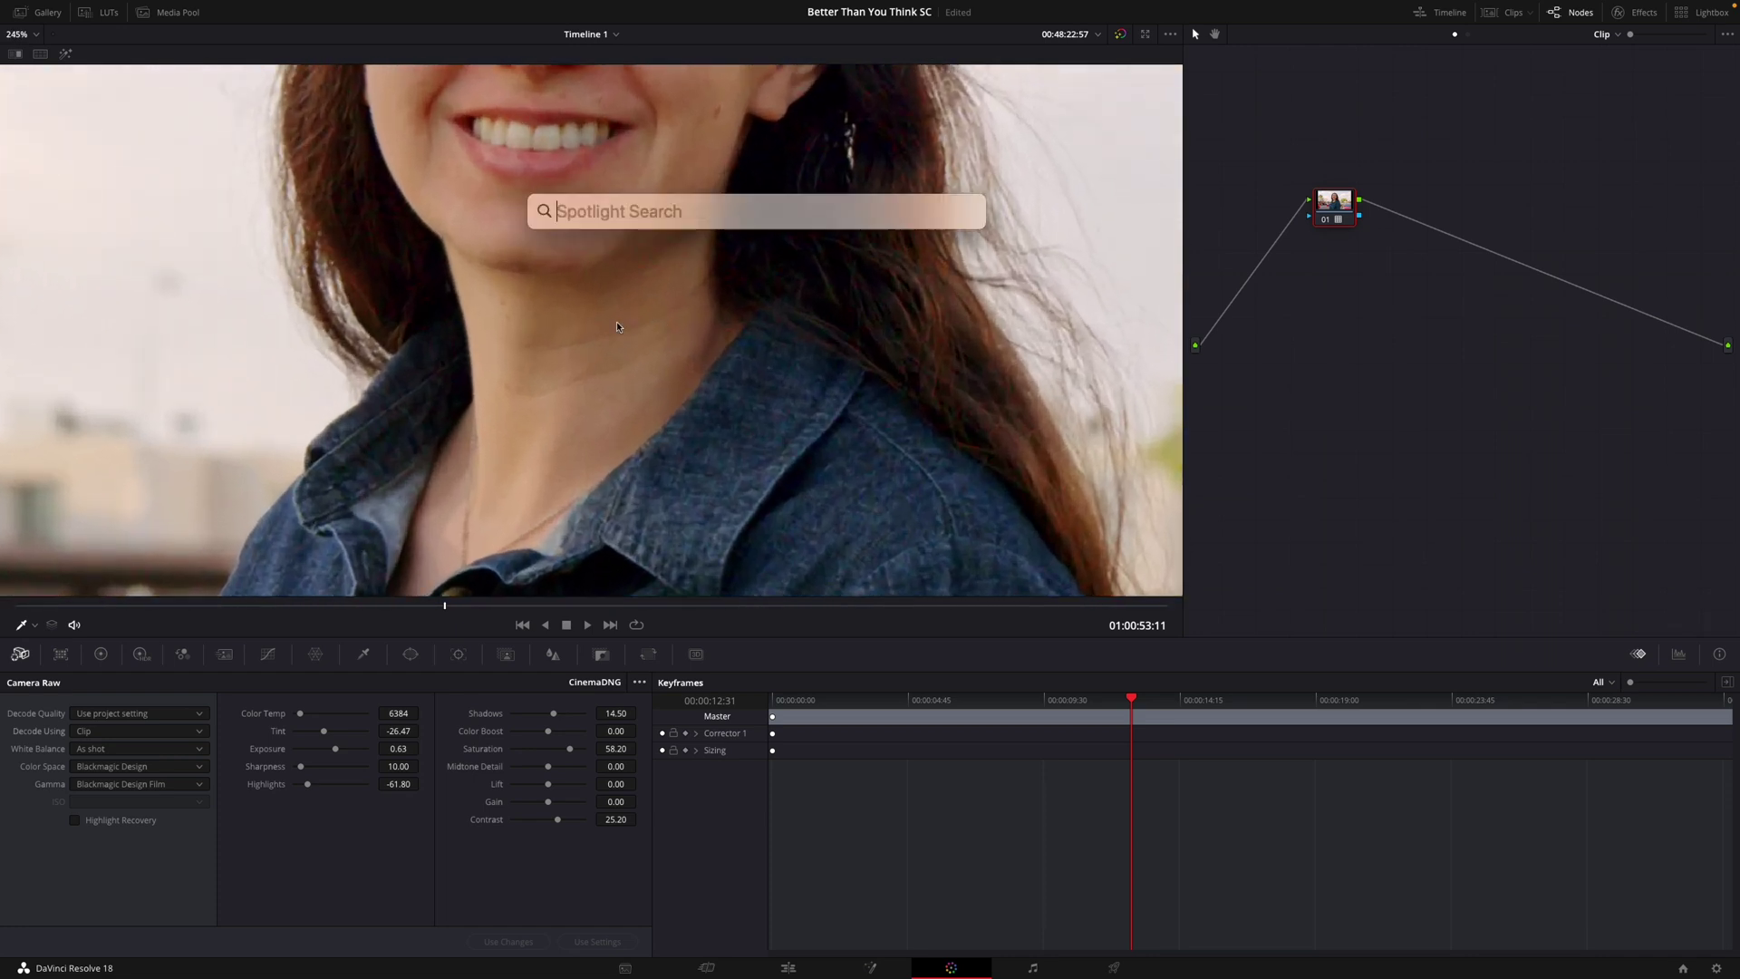
key("Escape")
key("space")
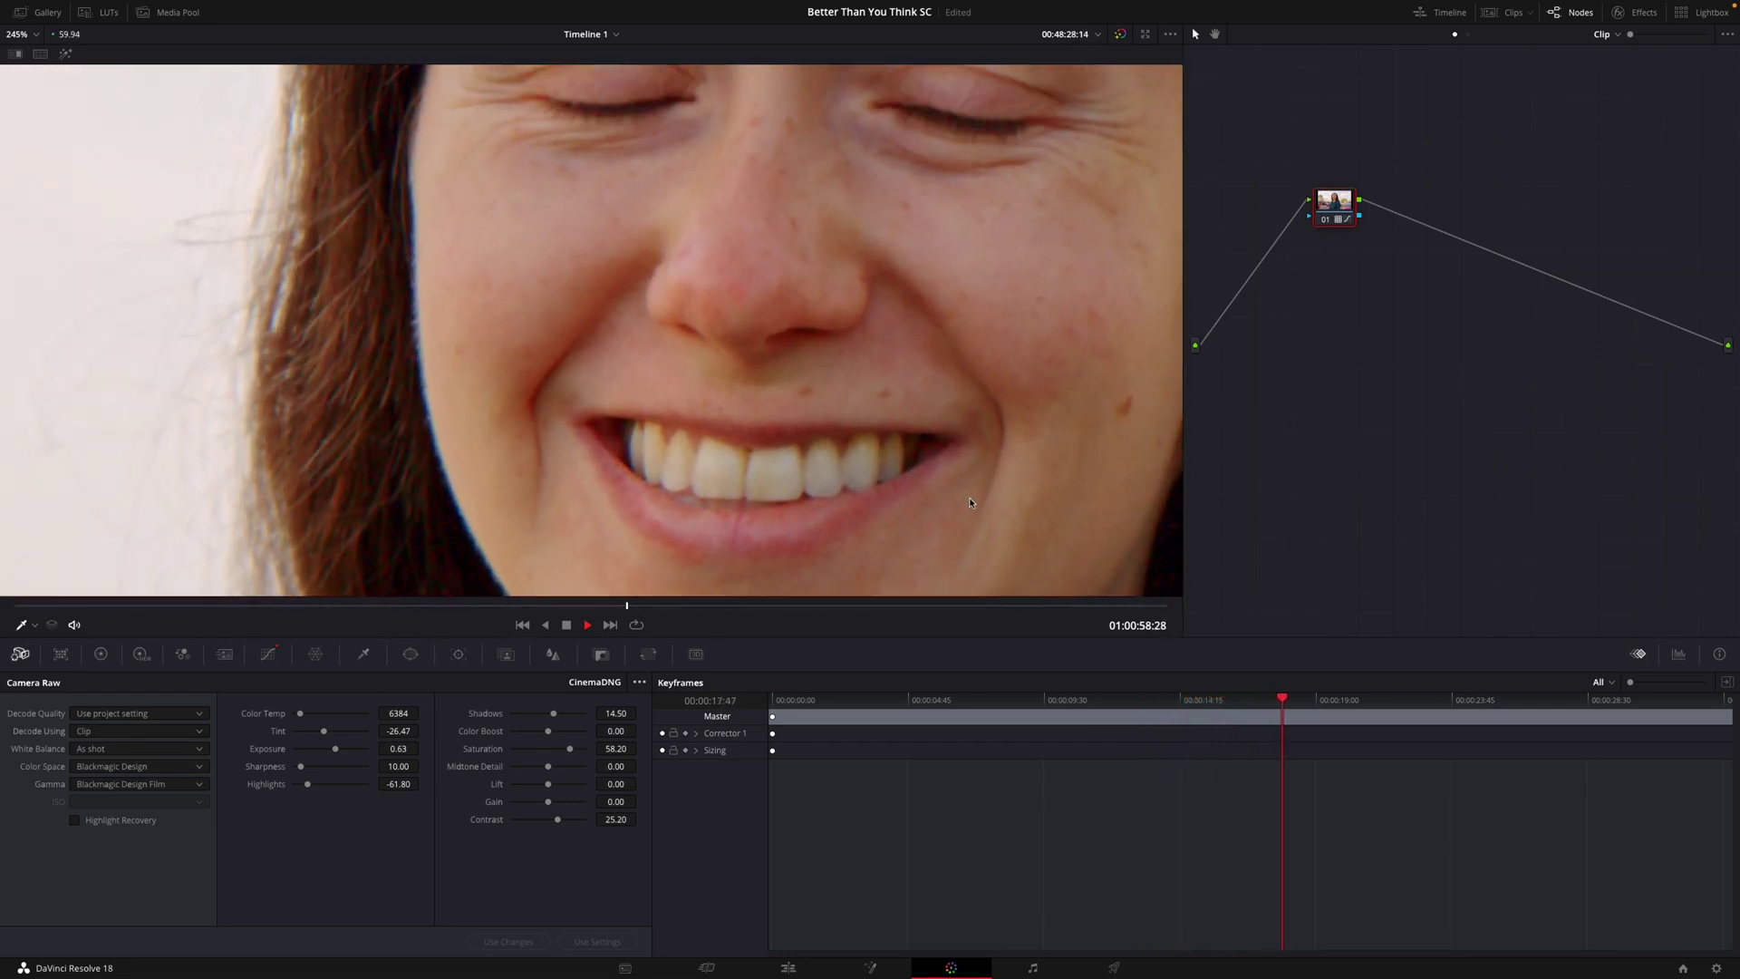
scroll(907, 490, "down", 5)
key("space")
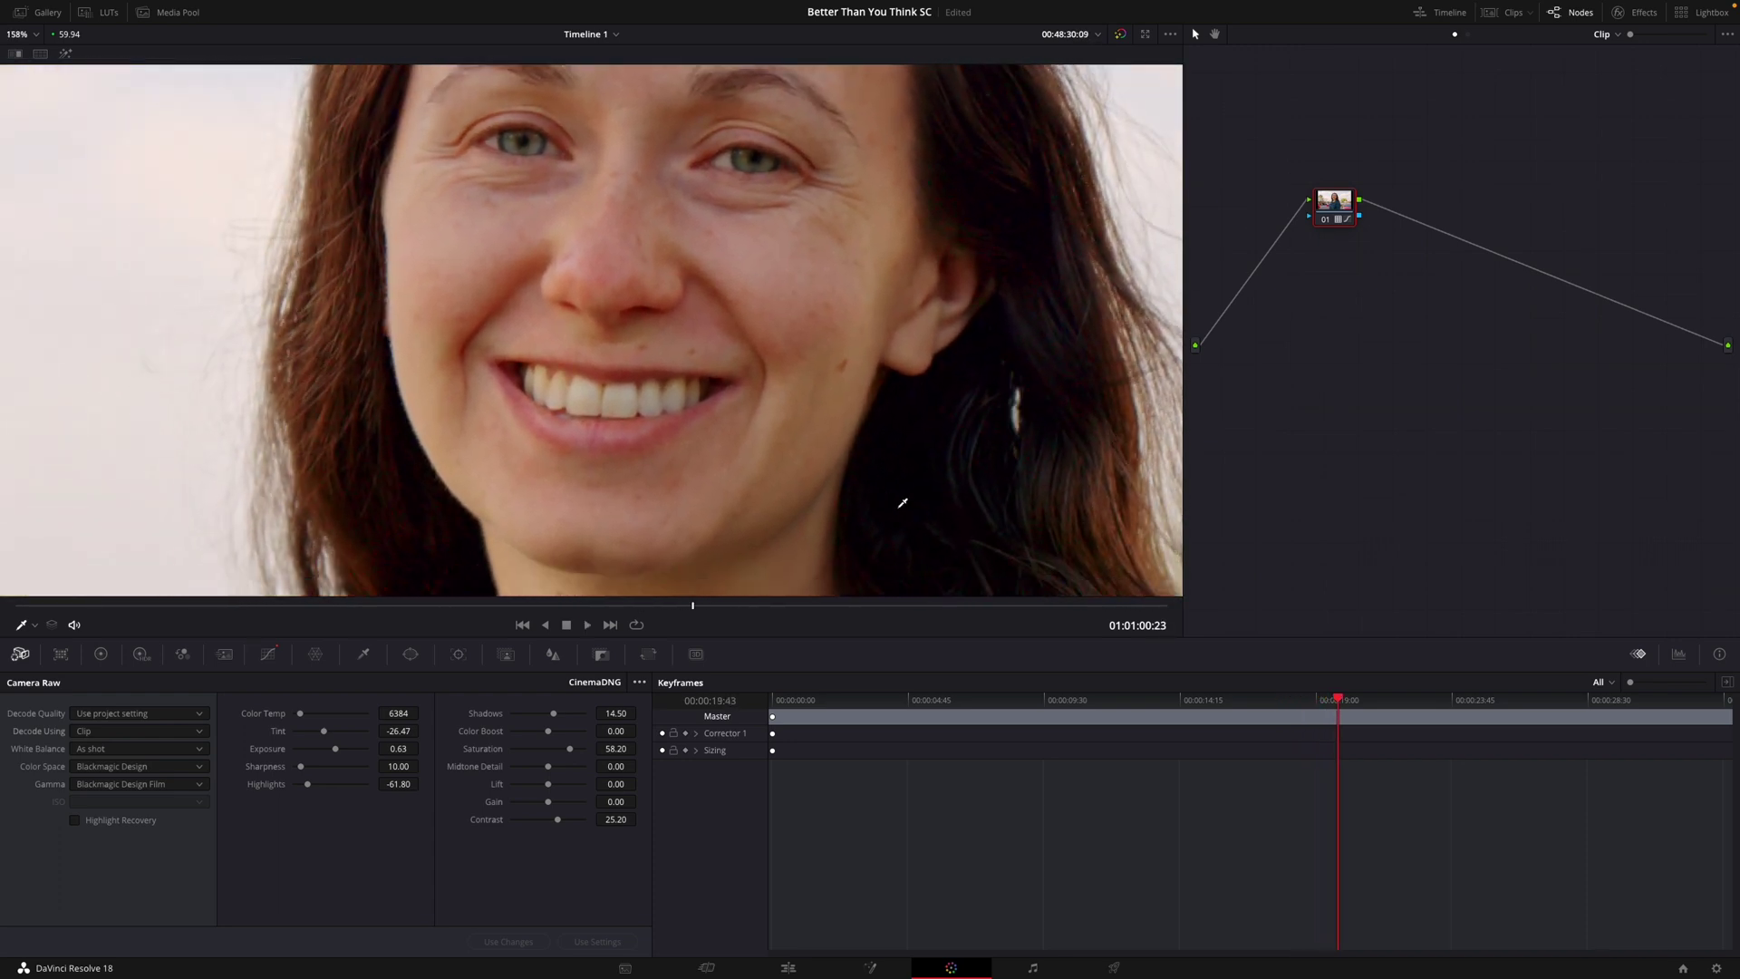
scroll(903, 502, "down", 6)
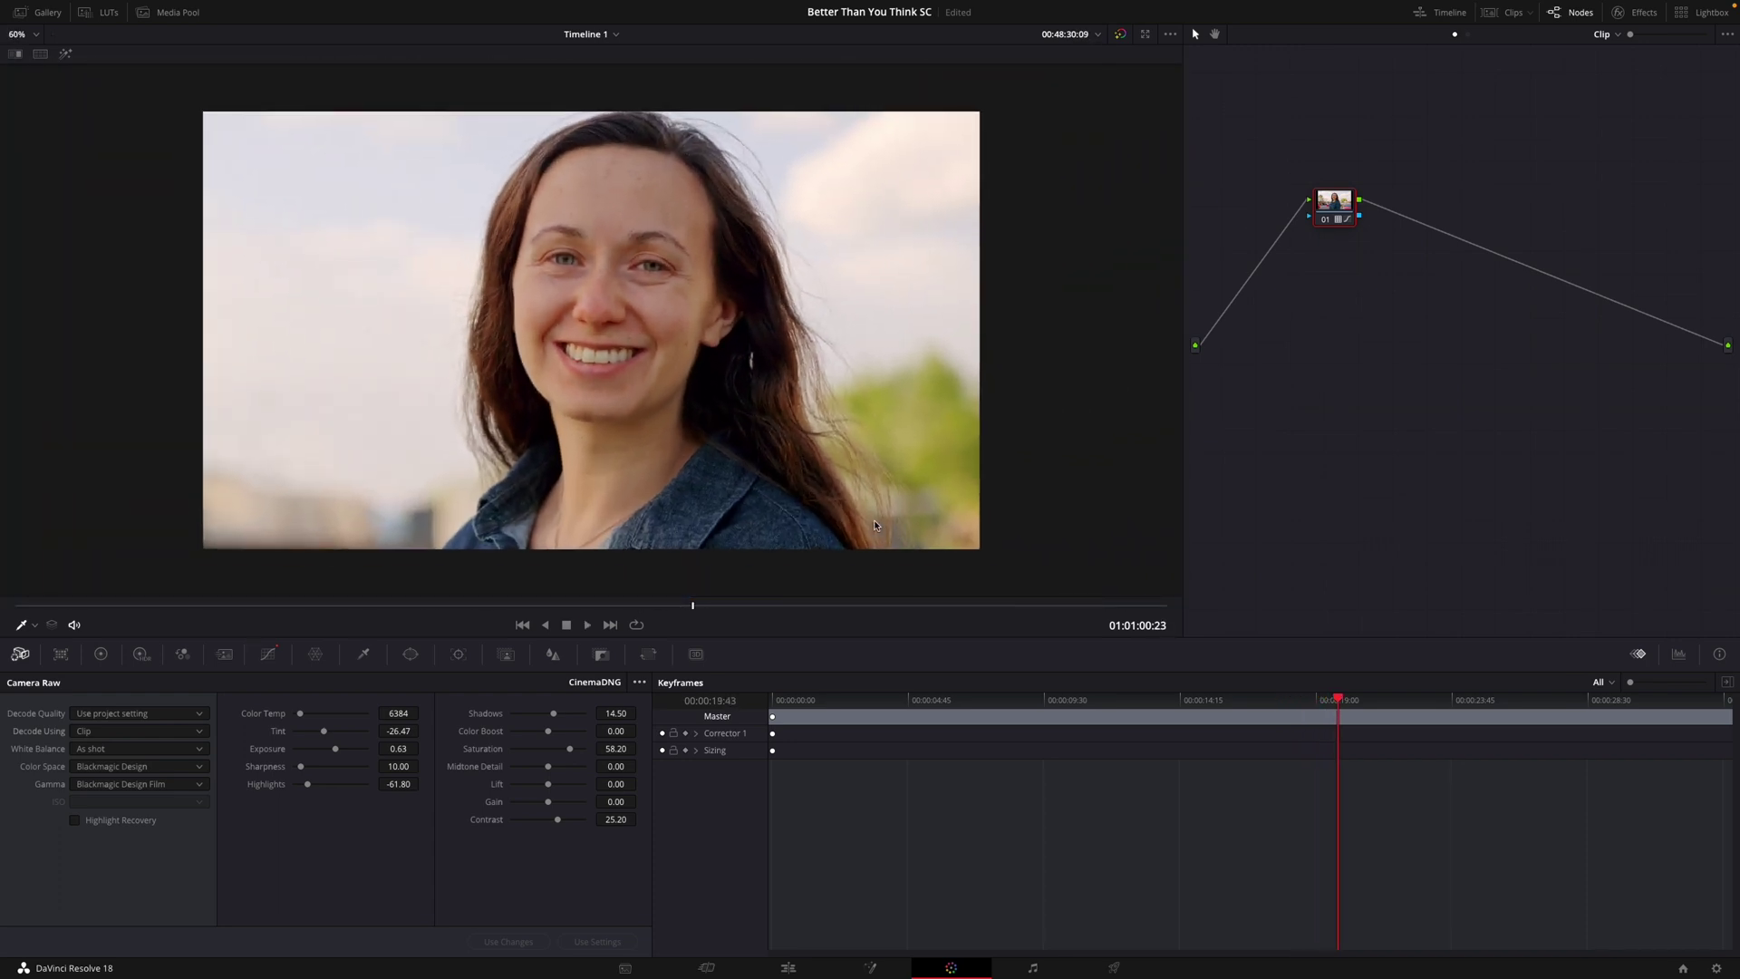
right_click(1332, 207)
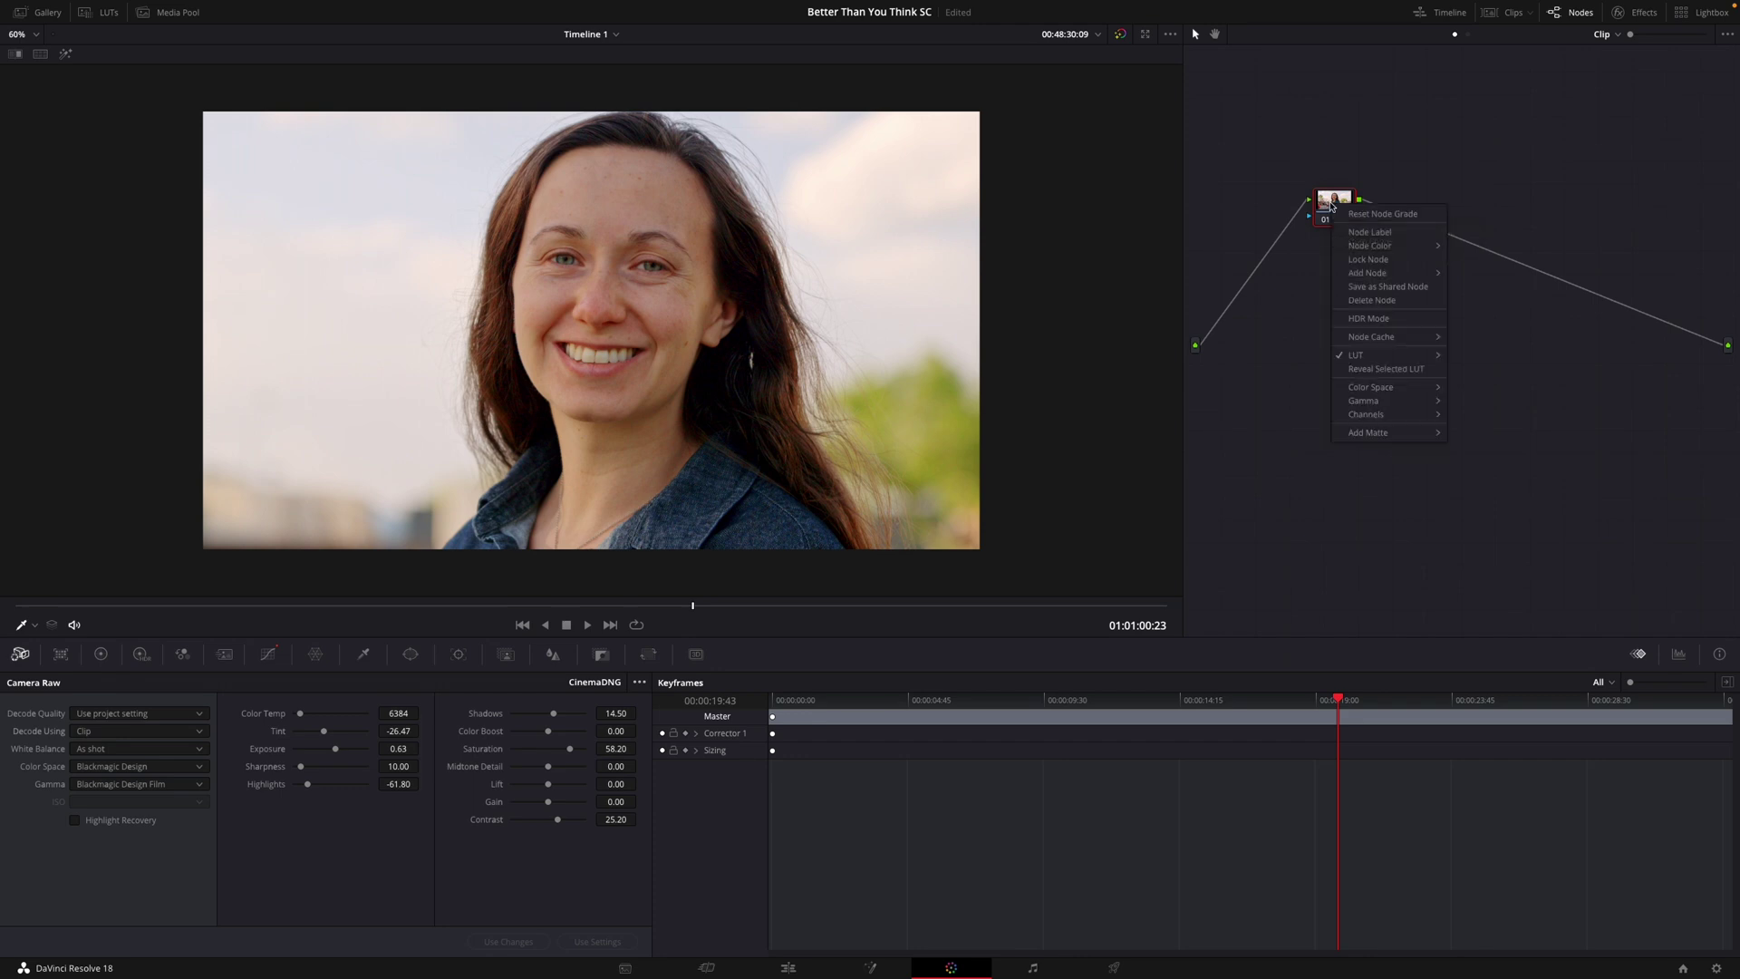
Add serial node 02 with 3-frame temporal noise reduction, luma and chroma thresholds 23.2.
mouse_move(1395, 273)
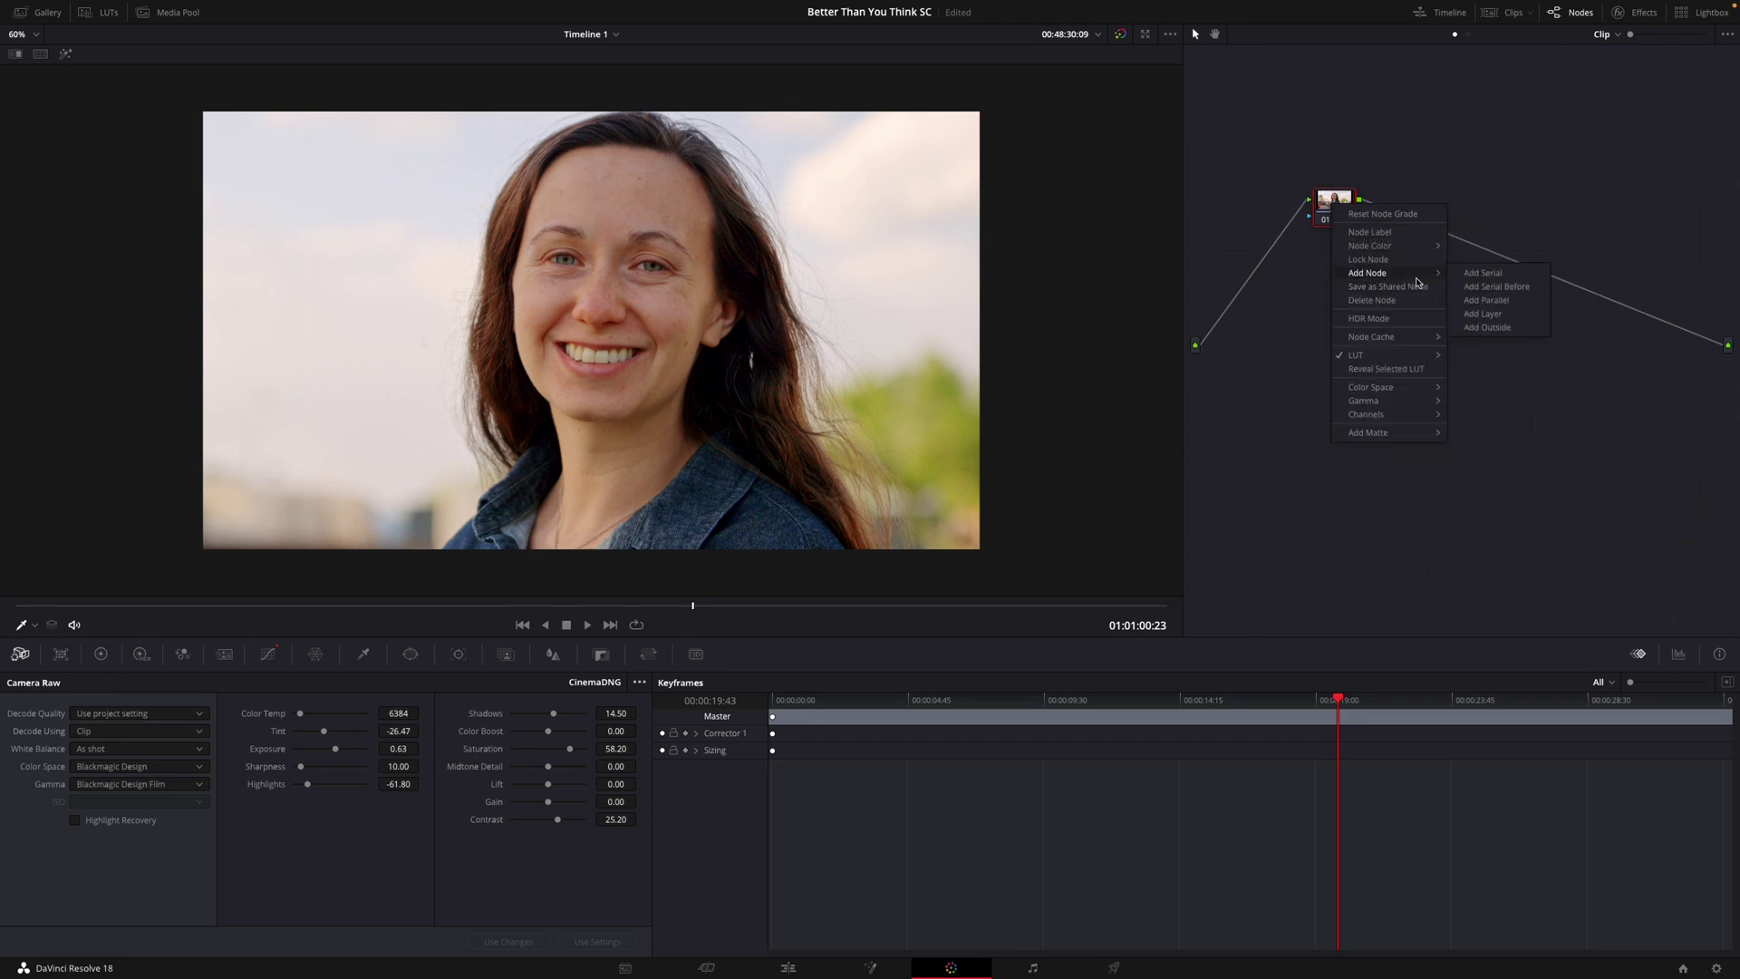
left_click(1482, 273)
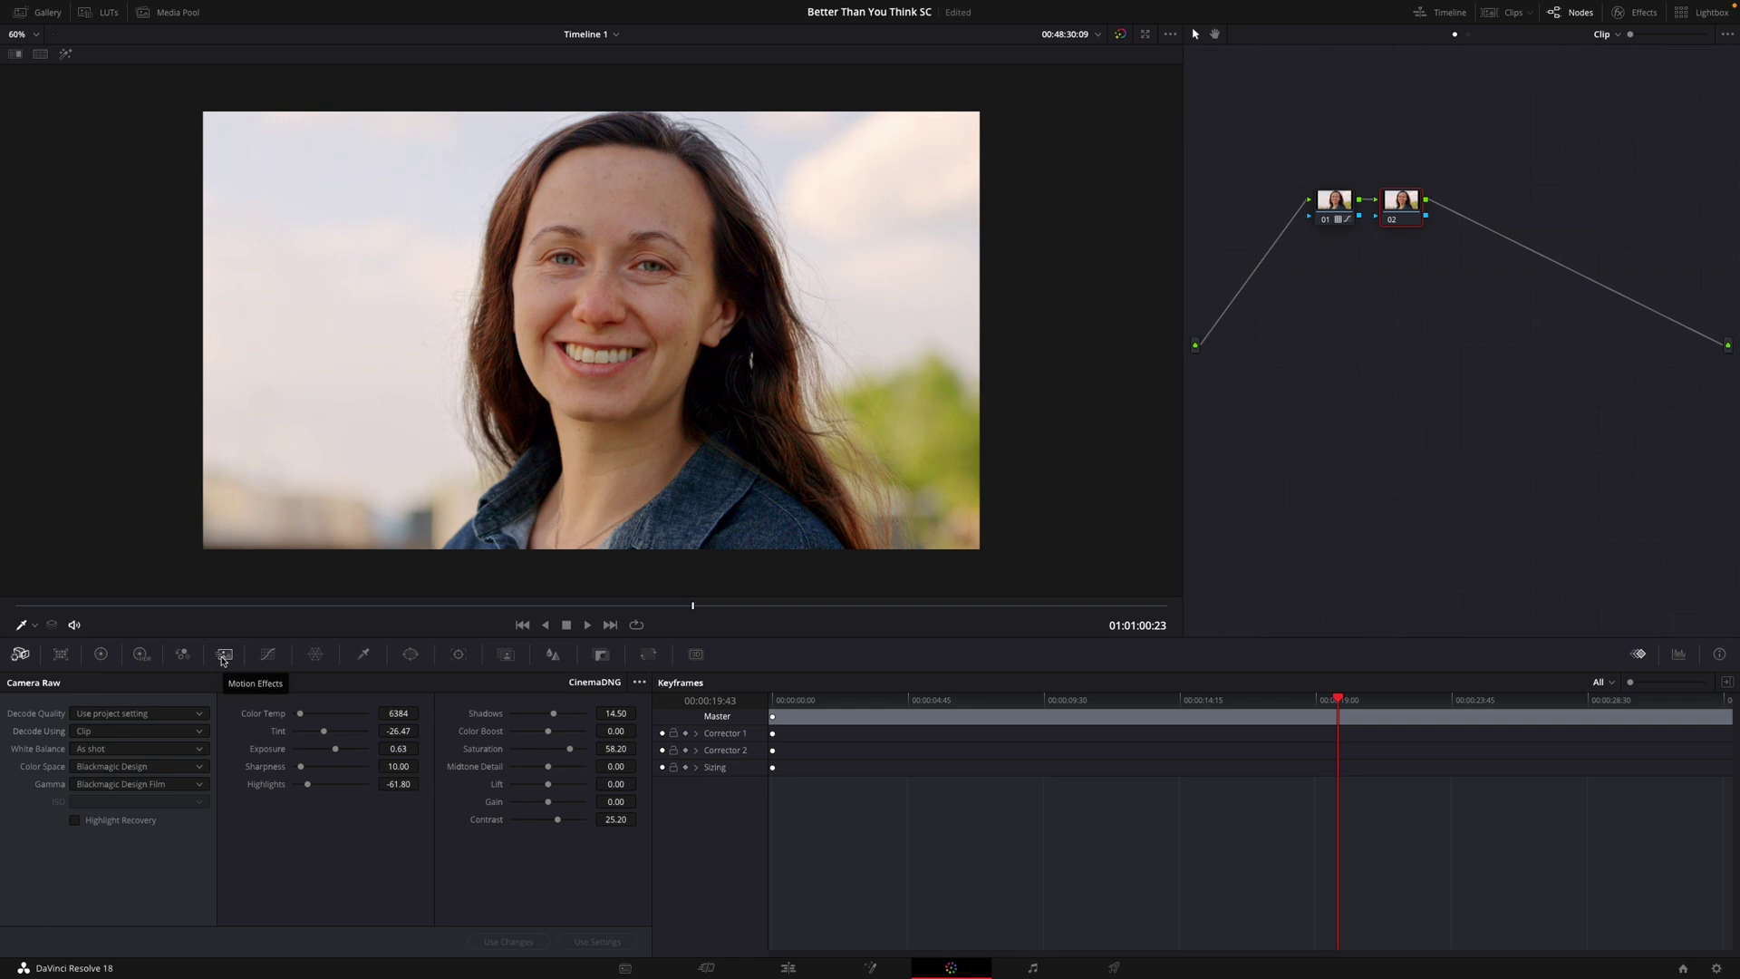
left_click(224, 654)
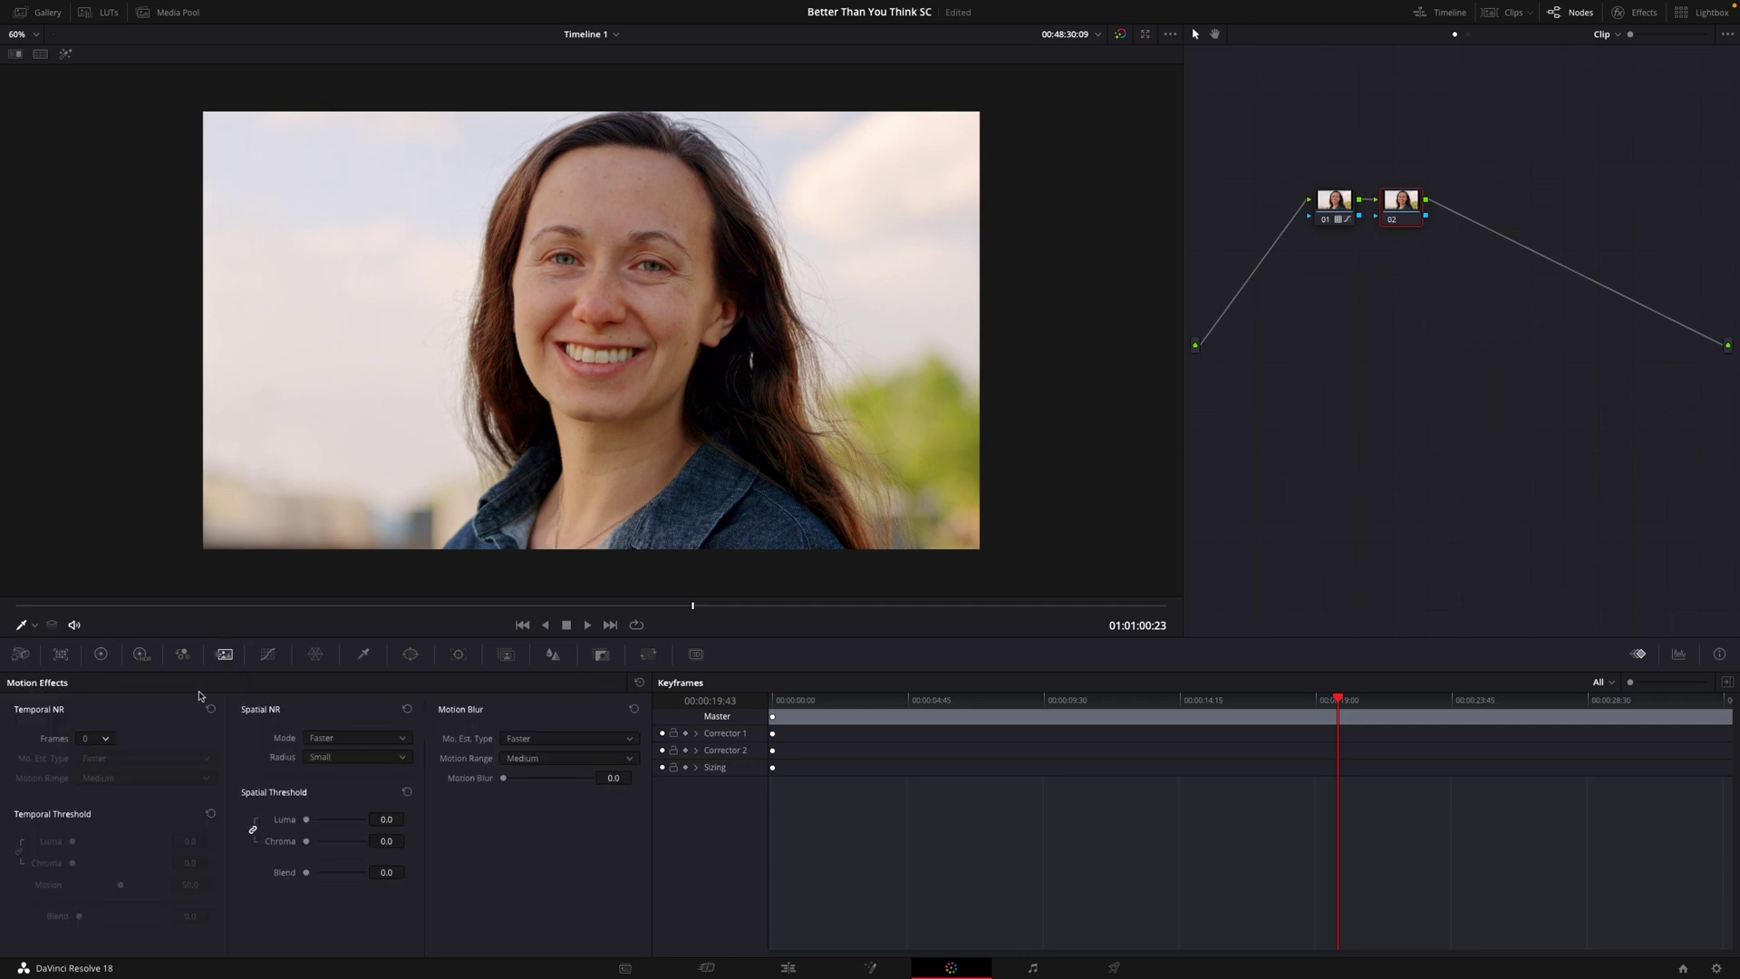
left_click(96, 745)
left_click(101, 809)
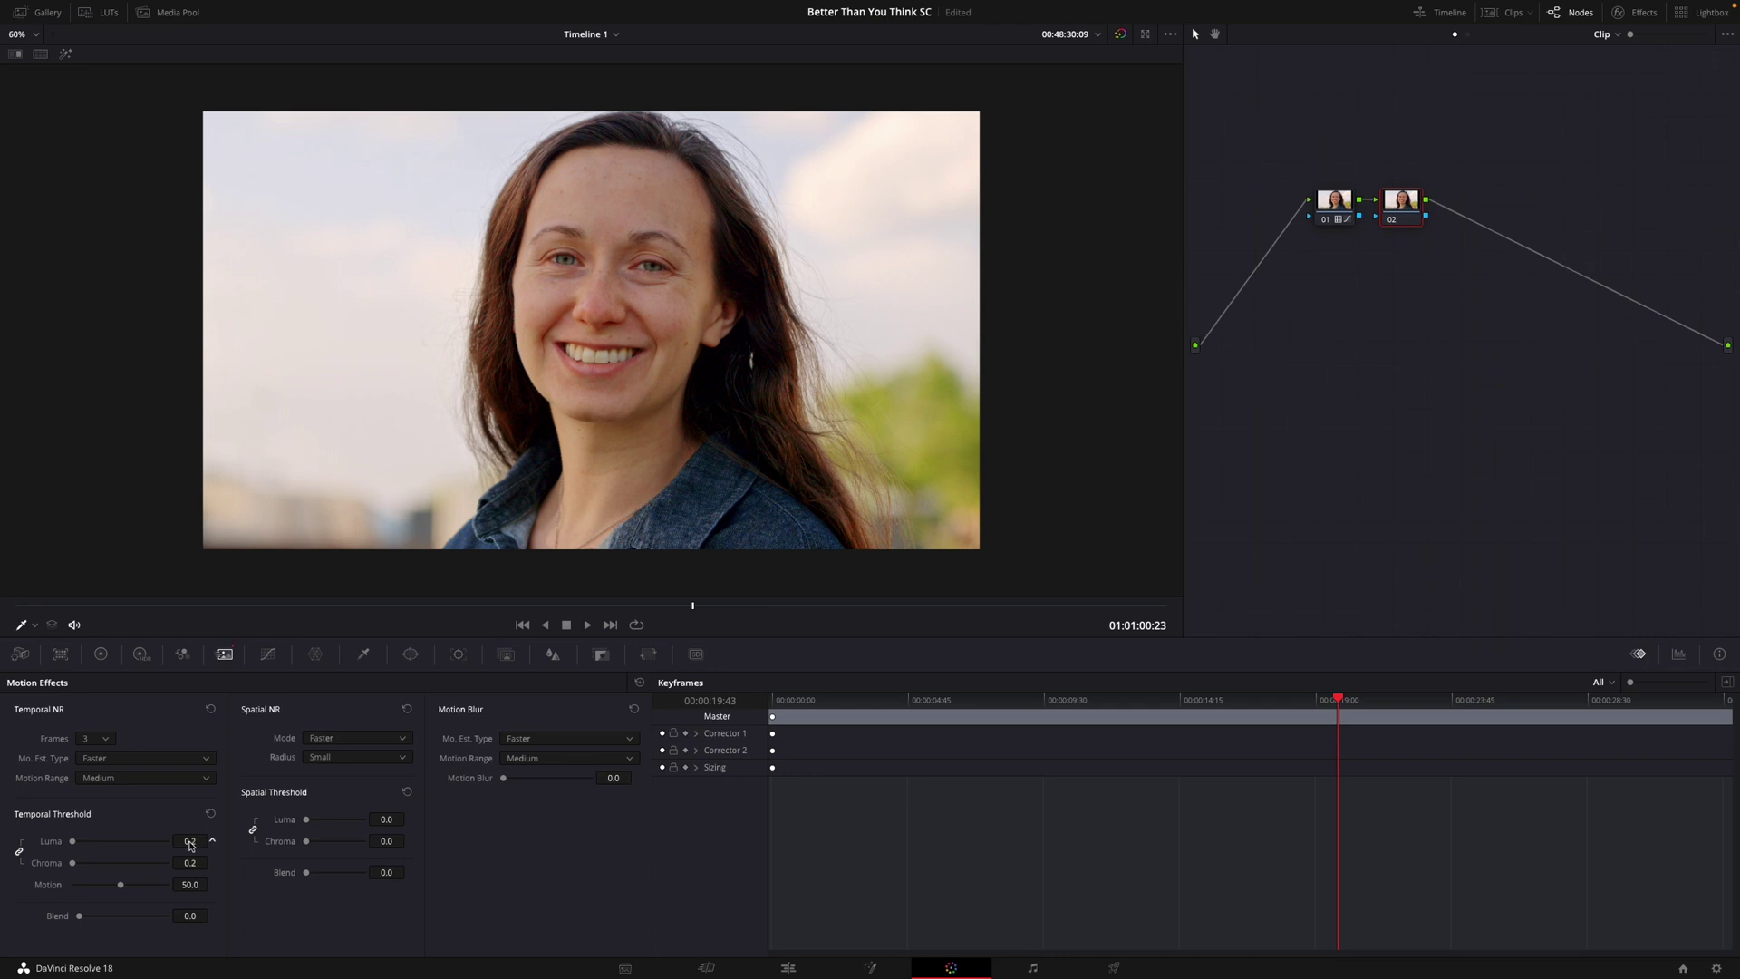
left_click_drag(191, 845, 265, 845)
Add serial node 03 and lower its Blur radius to 0.47 for light sharpening.
right_click(1407, 208)
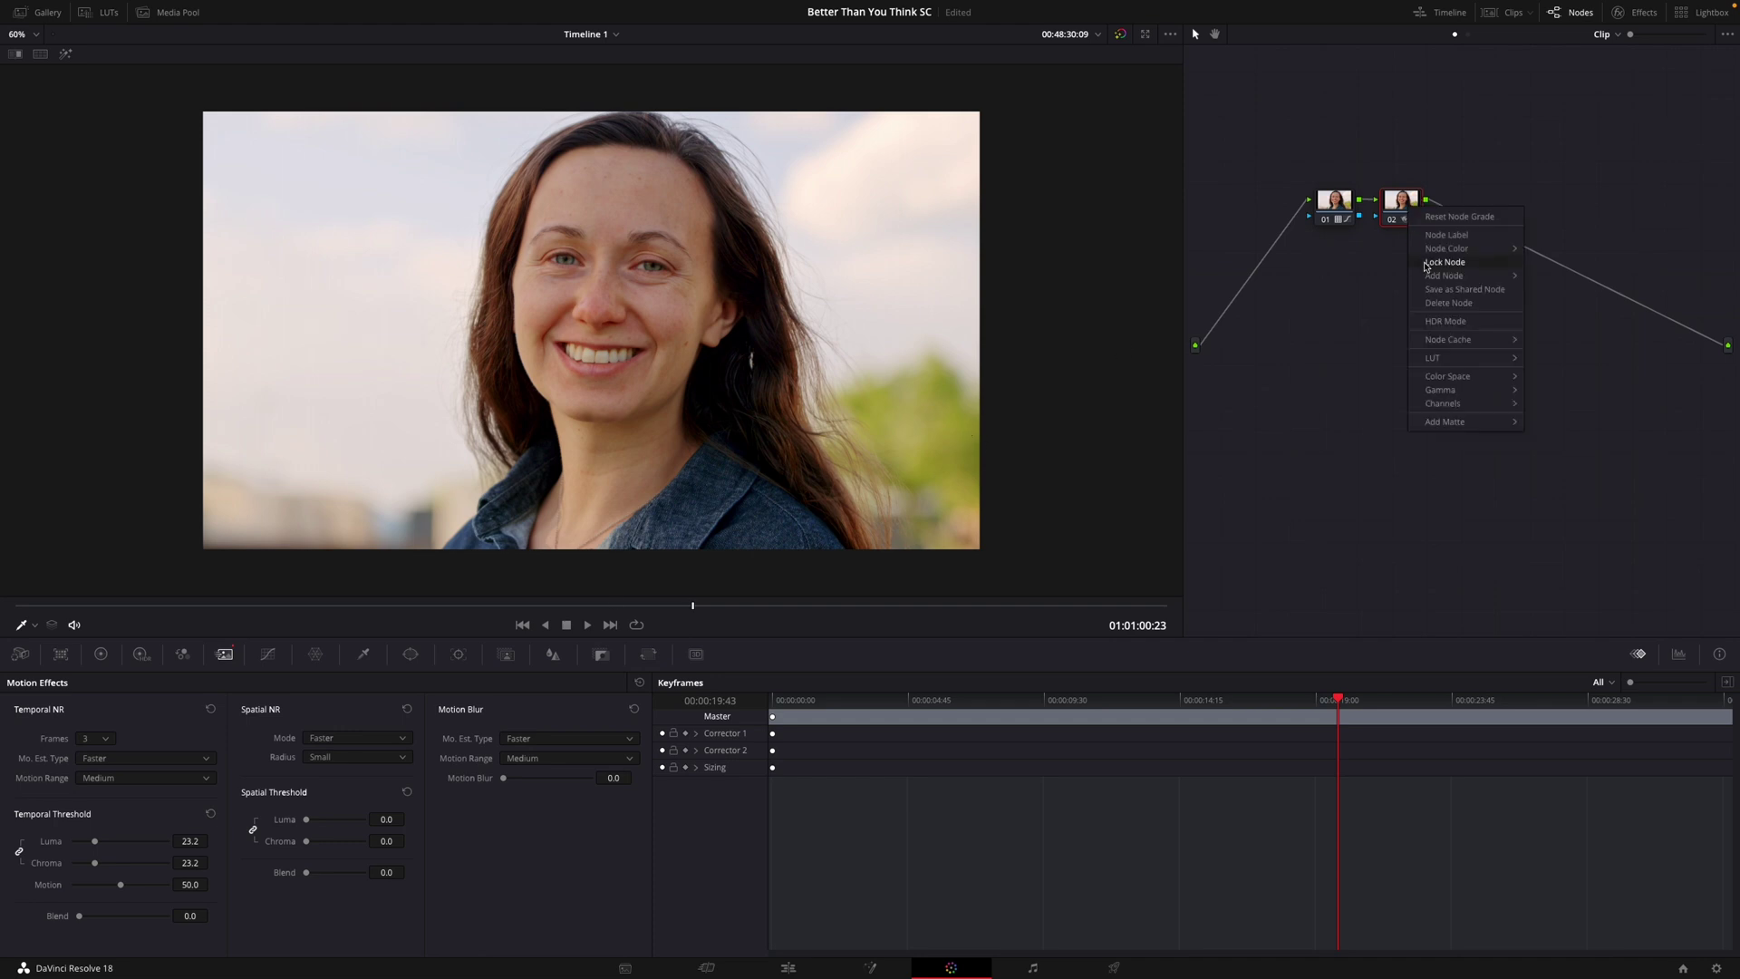
mouse_move(1459, 276)
left_click(1559, 277)
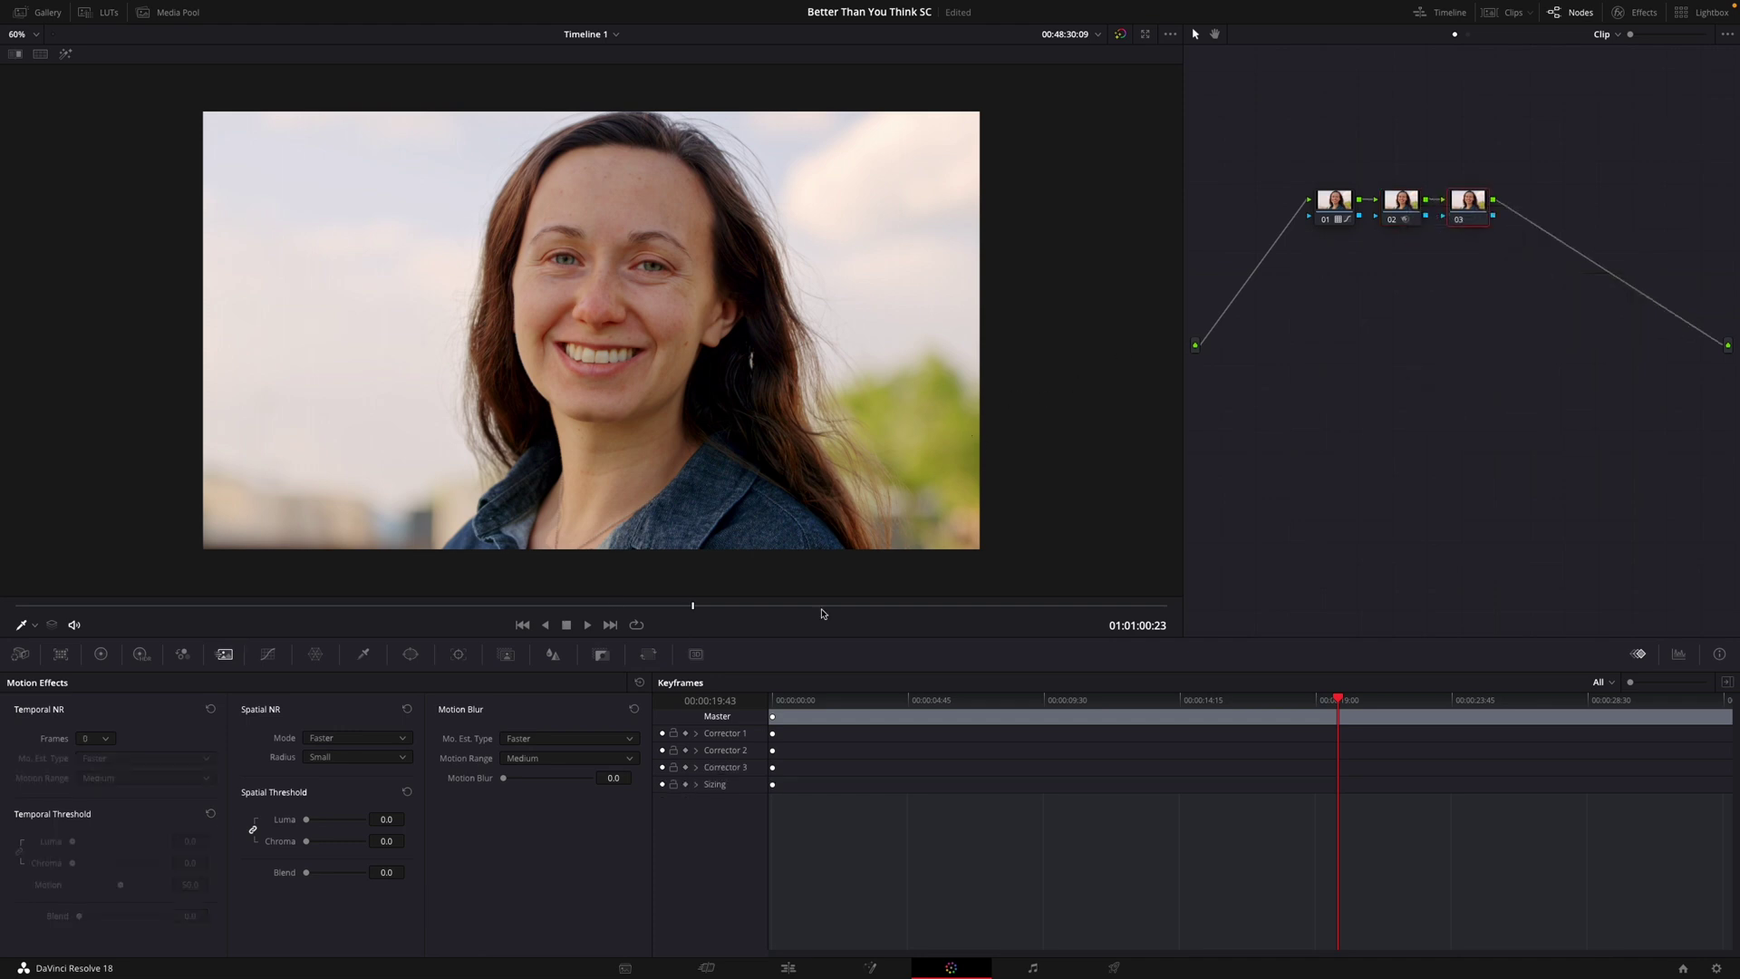
left_click(553, 655)
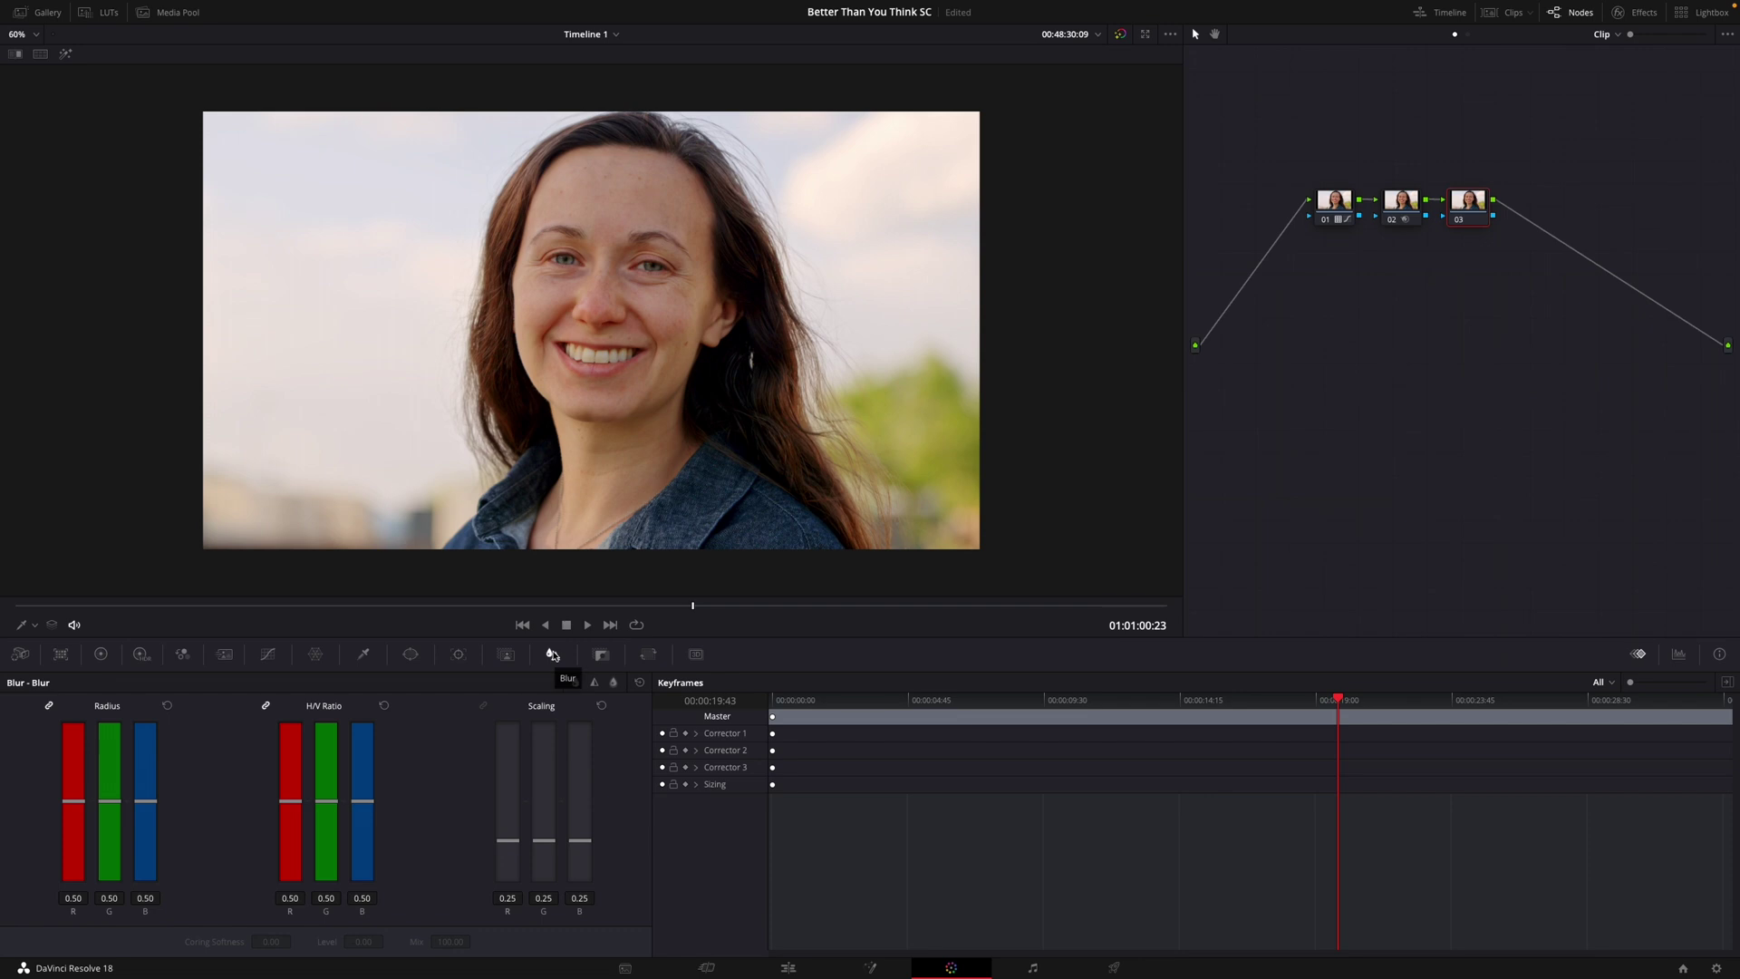
scroll(152, 901, "down", 3)
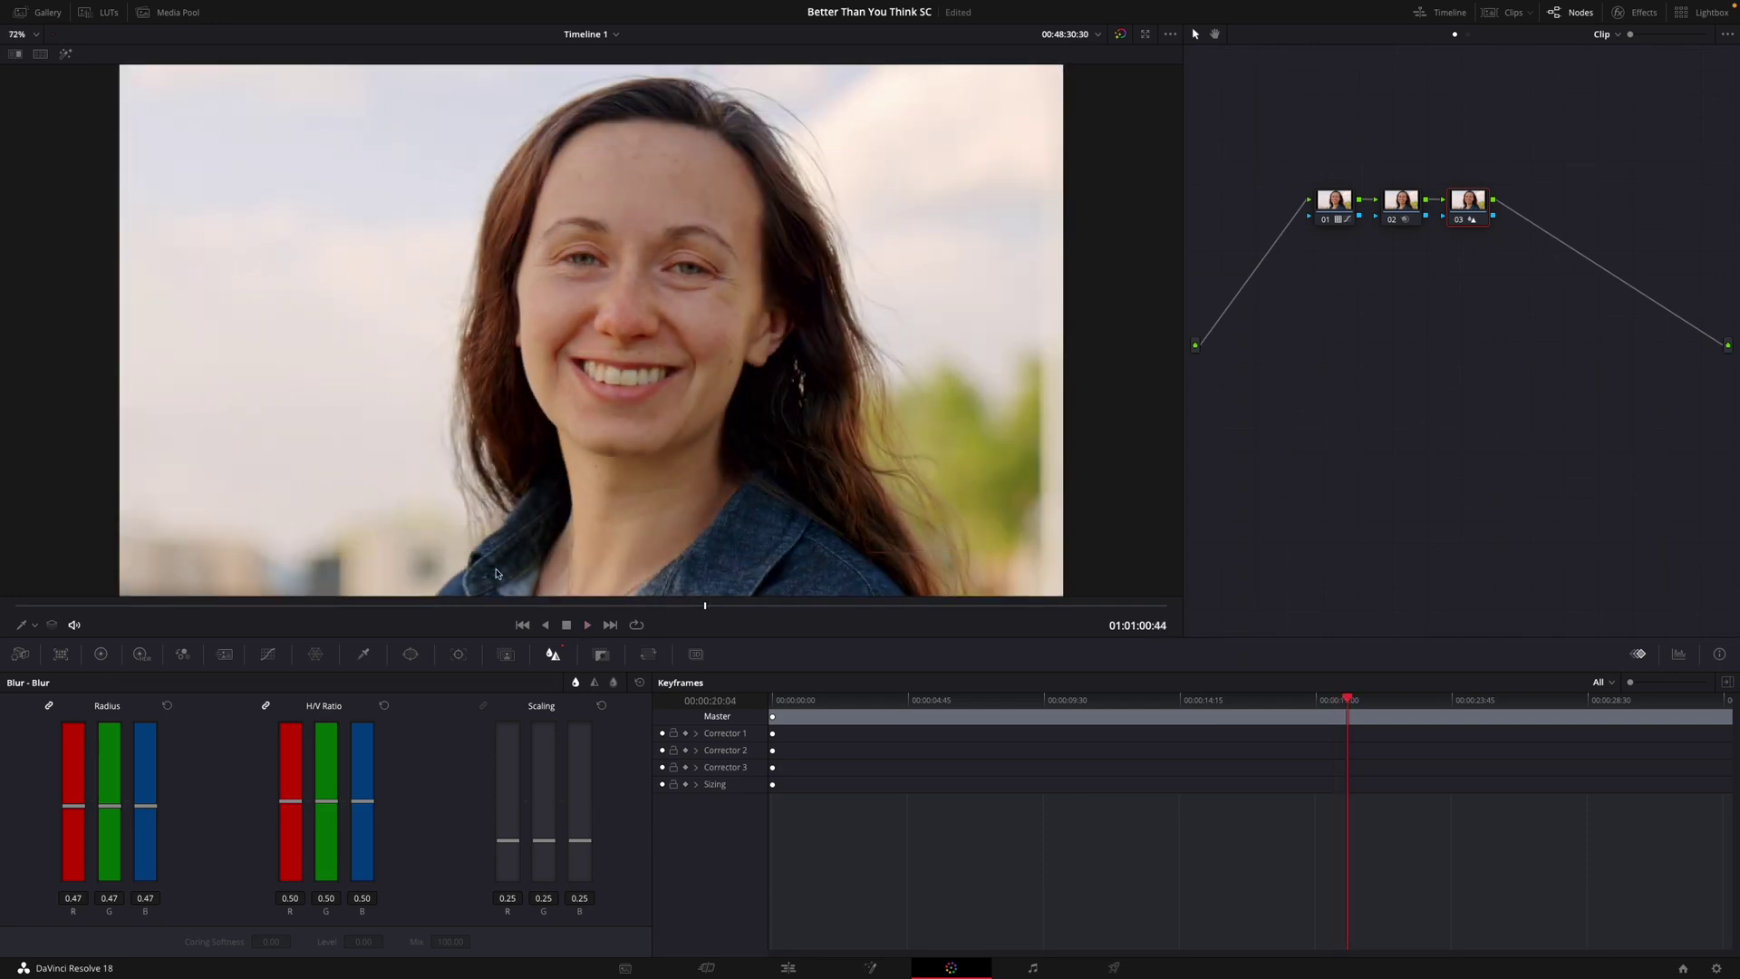
left_click(483, 605)
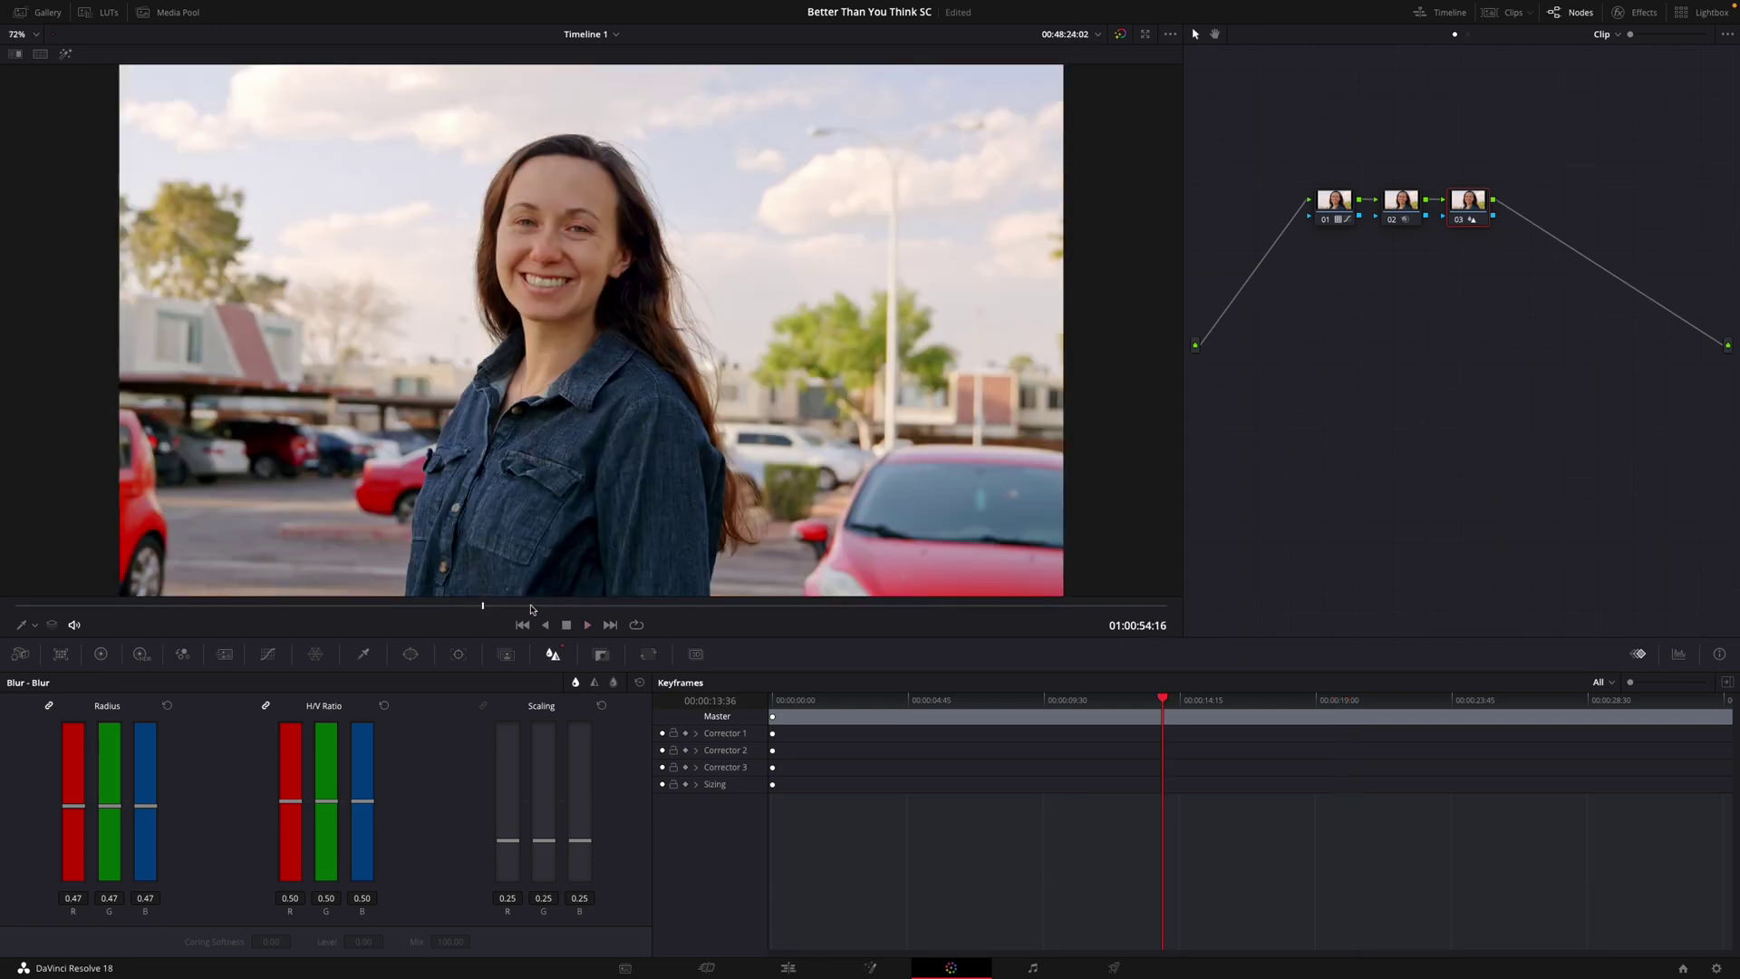